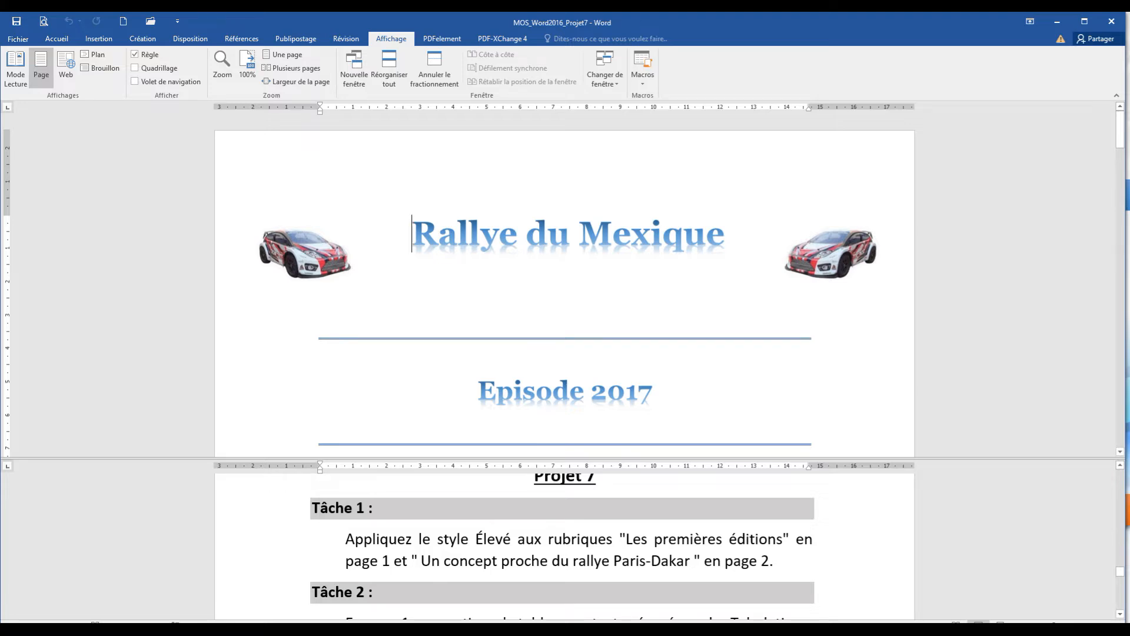
Look through pages 1 and 2 for the headings "Les premières éditions" and "Un concept proche du rallye Paris-Dakar"
scroll(351, 454, "down", 1)
scroll(564, 283, "down", 5)
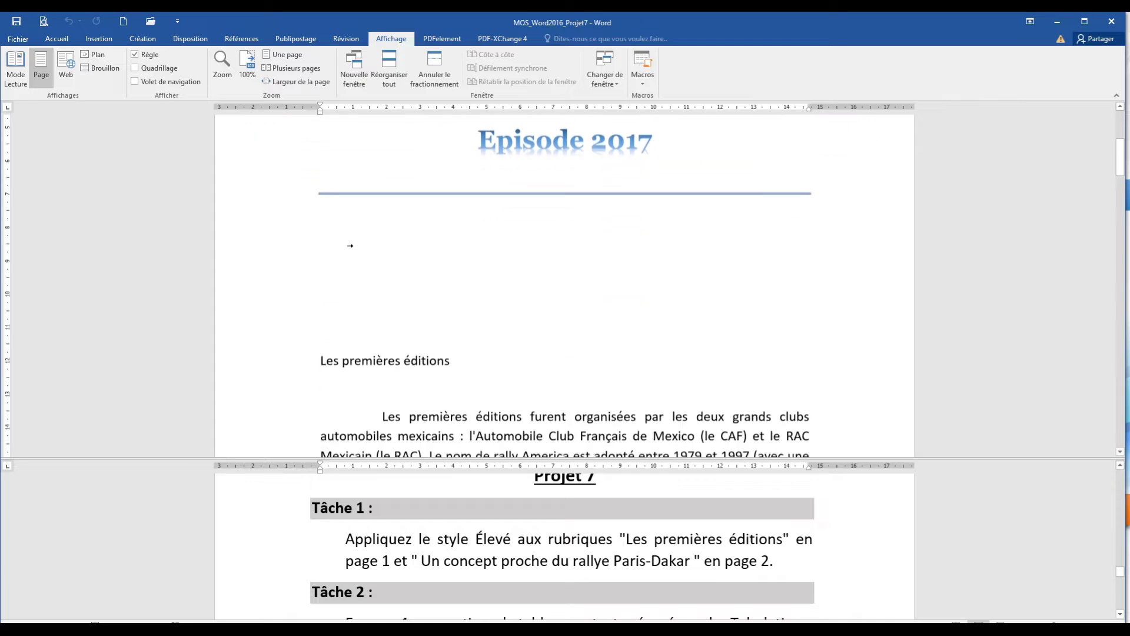
scroll(564, 283, "down", 3)
scroll(564, 282, "down", 2)
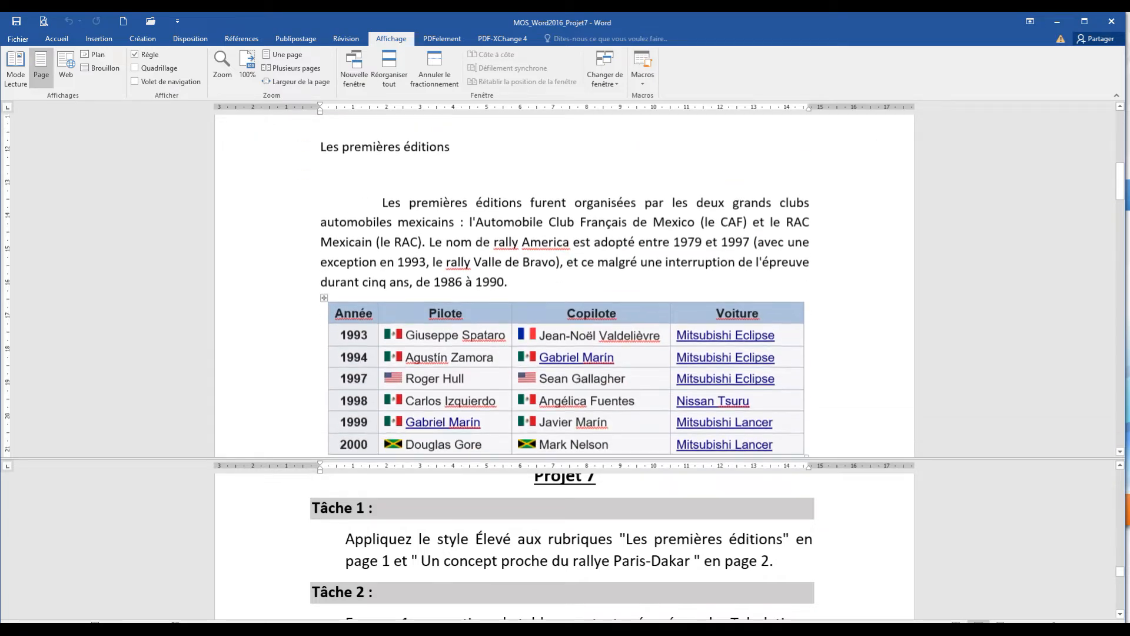
scroll(564, 283, "up", 1)
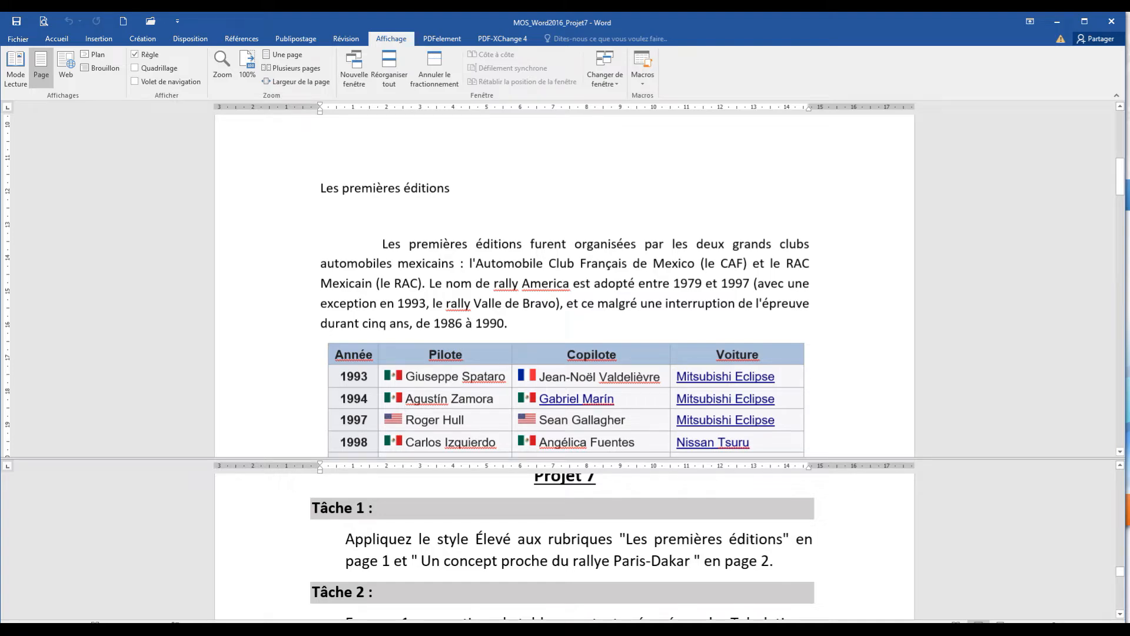
scroll(564, 283, "down", 15)
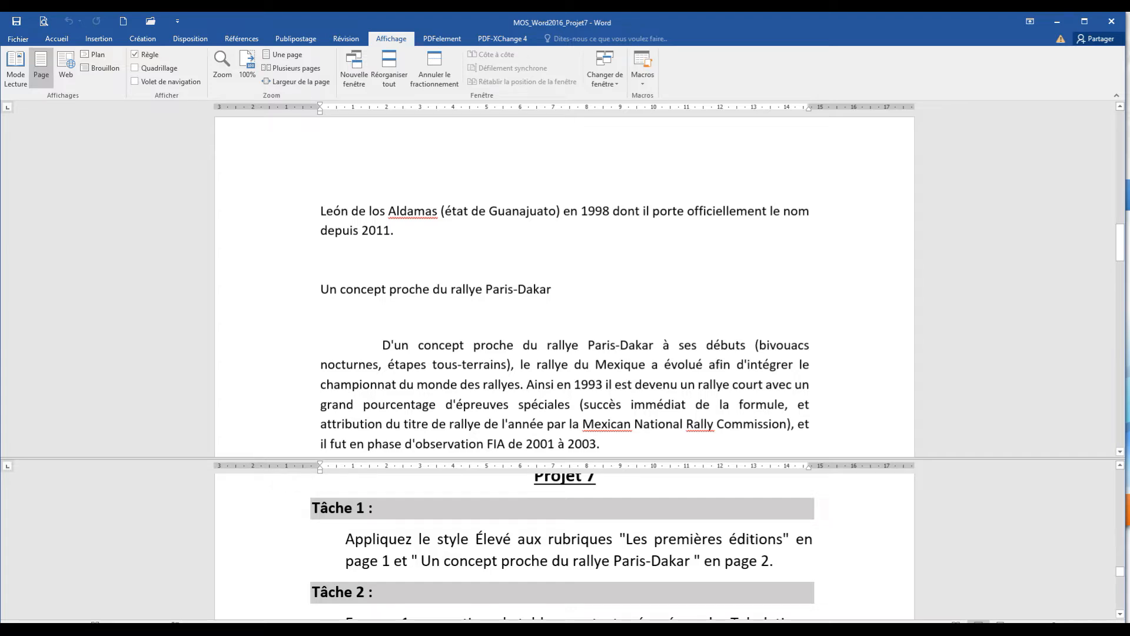
scroll(350, 158, "up", 10)
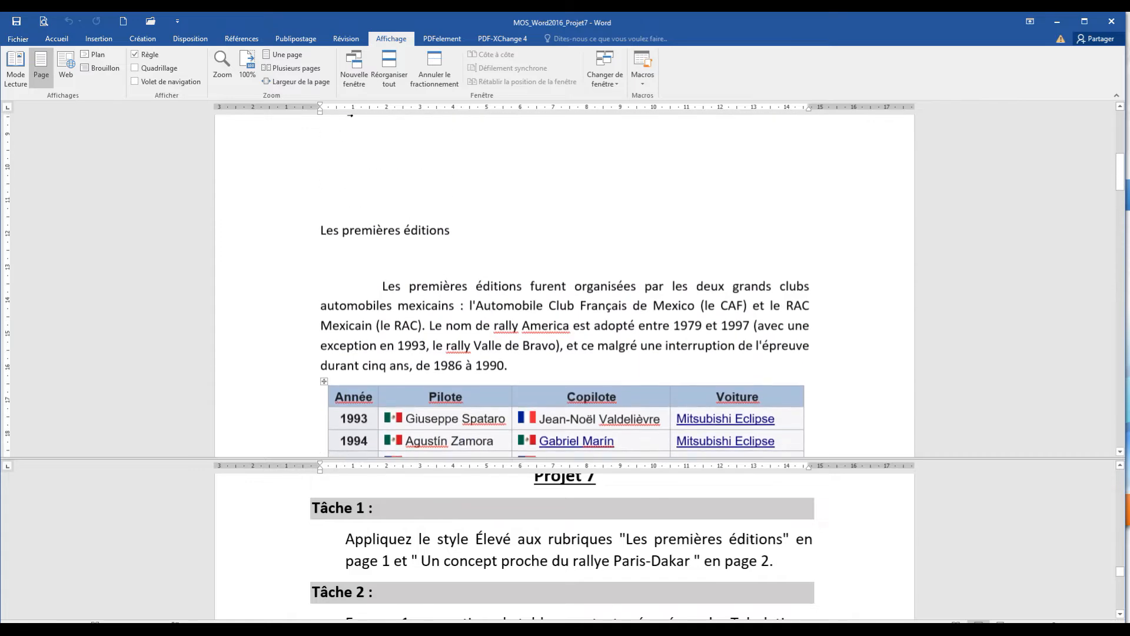
Apply the Élevé style to the heading "Les premières éditions" on page 1
left_click(305, 282)
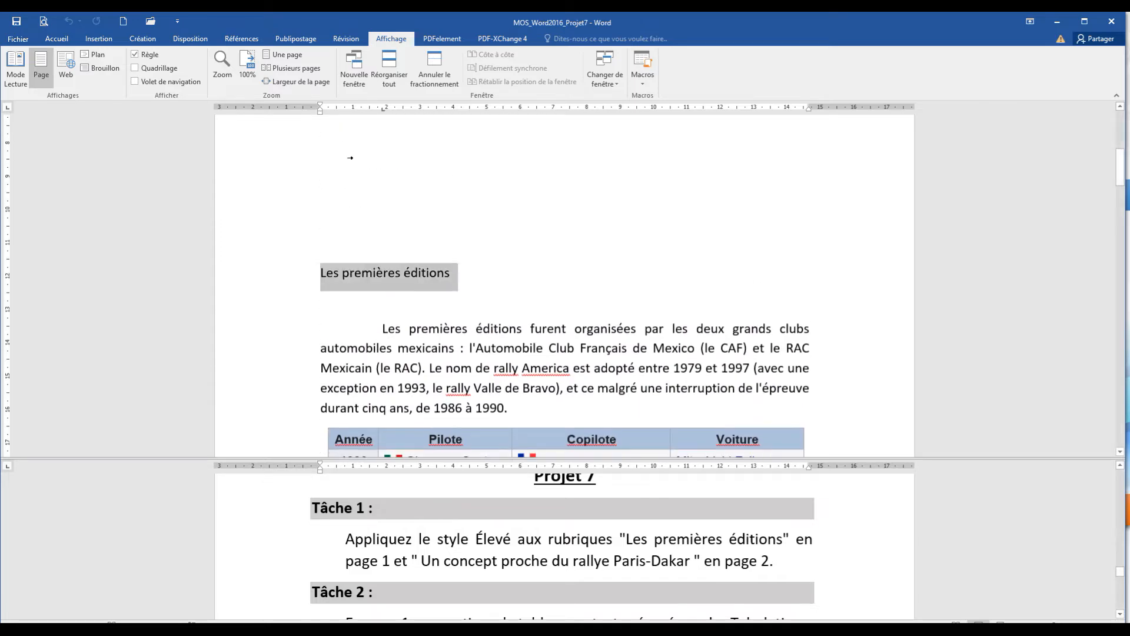
left_click(321, 299)
left_click_drag(321, 274, 450, 275)
left_click(57, 38)
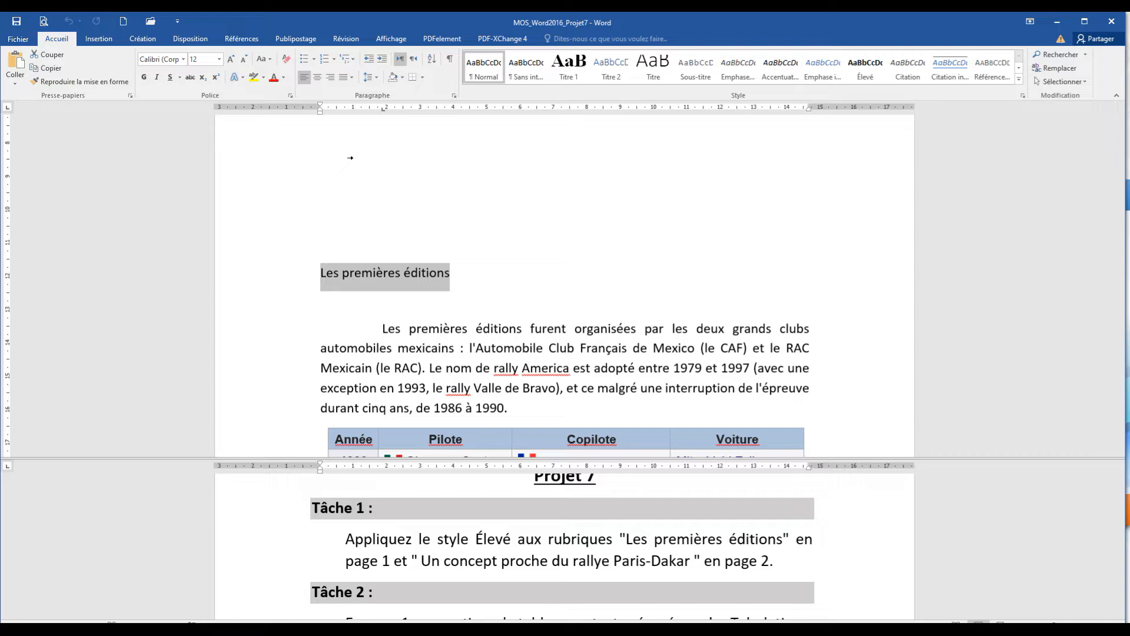
left_click(526, 67)
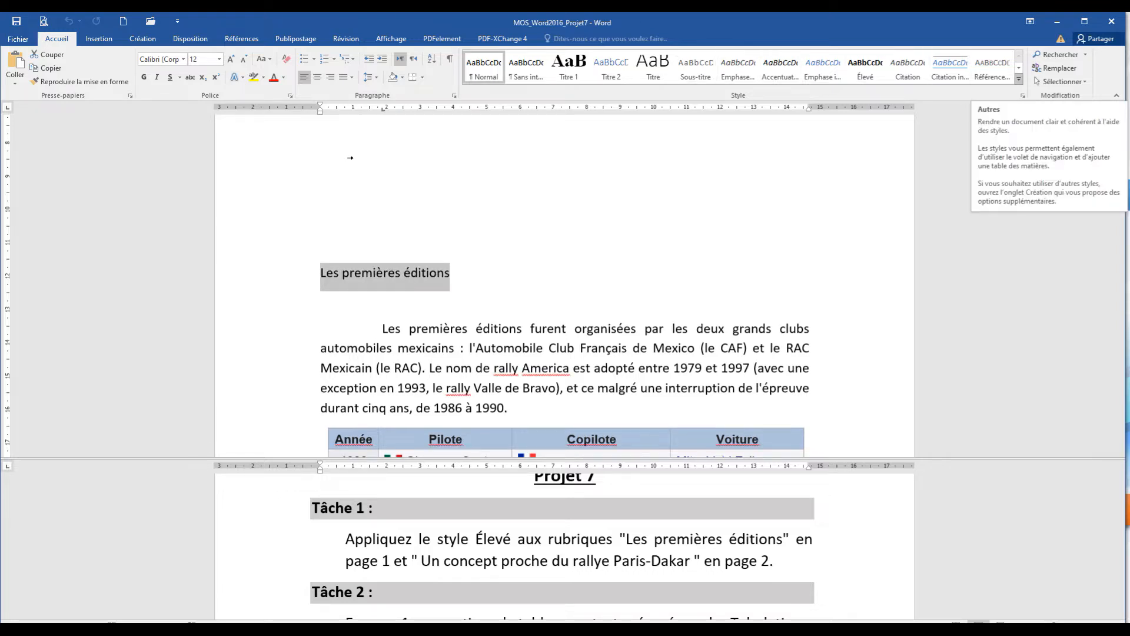
left_click(1019, 78)
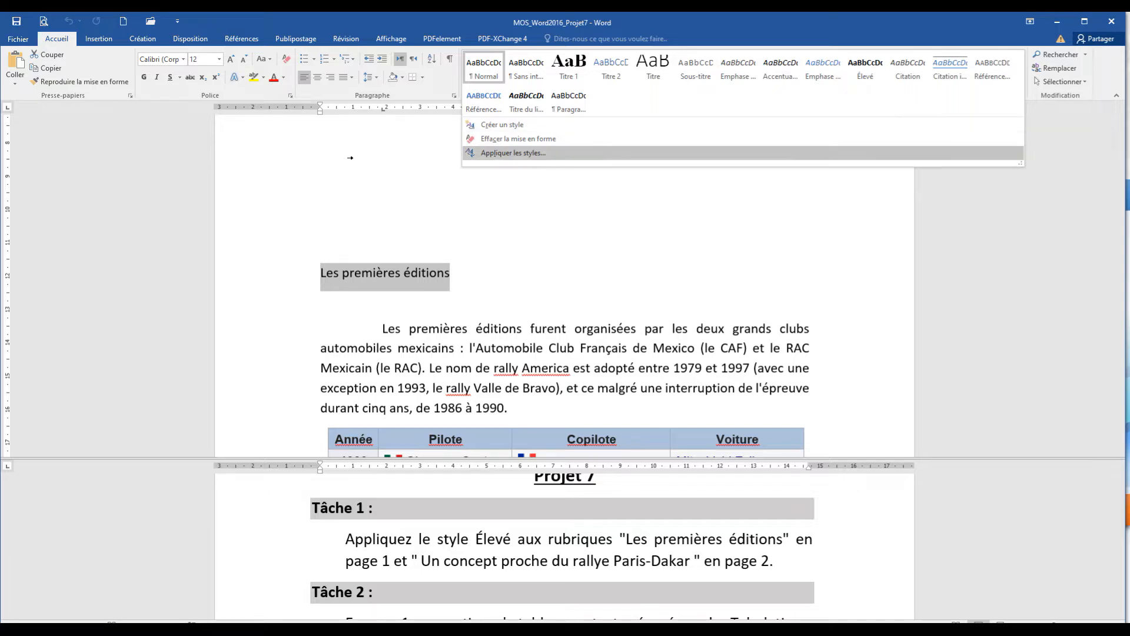
left_click(512, 152)
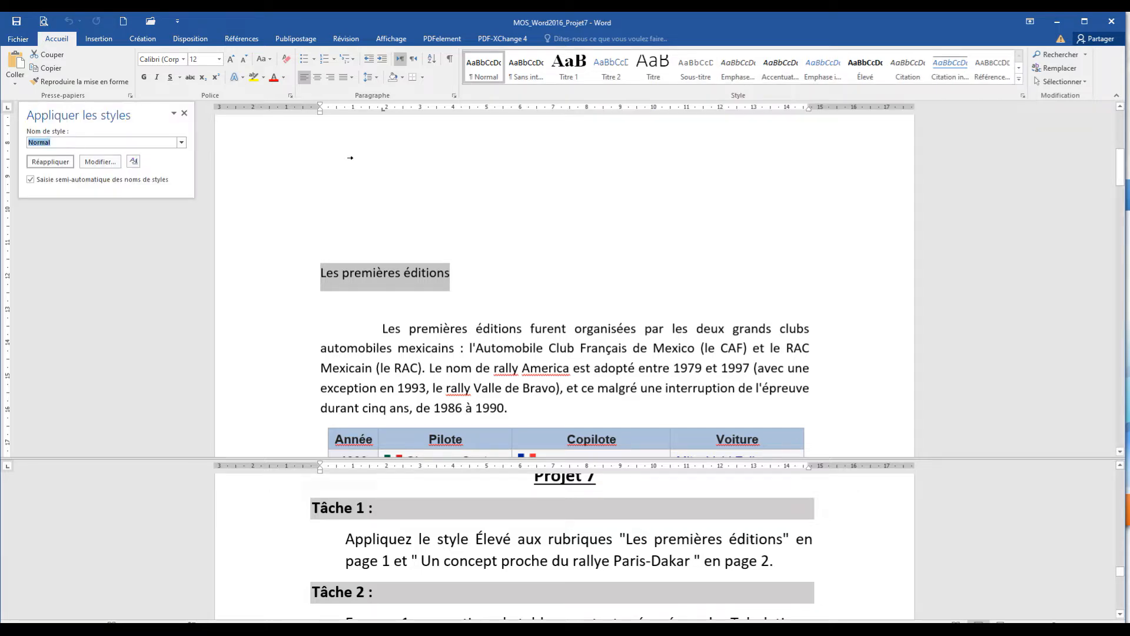
left_click(184, 113)
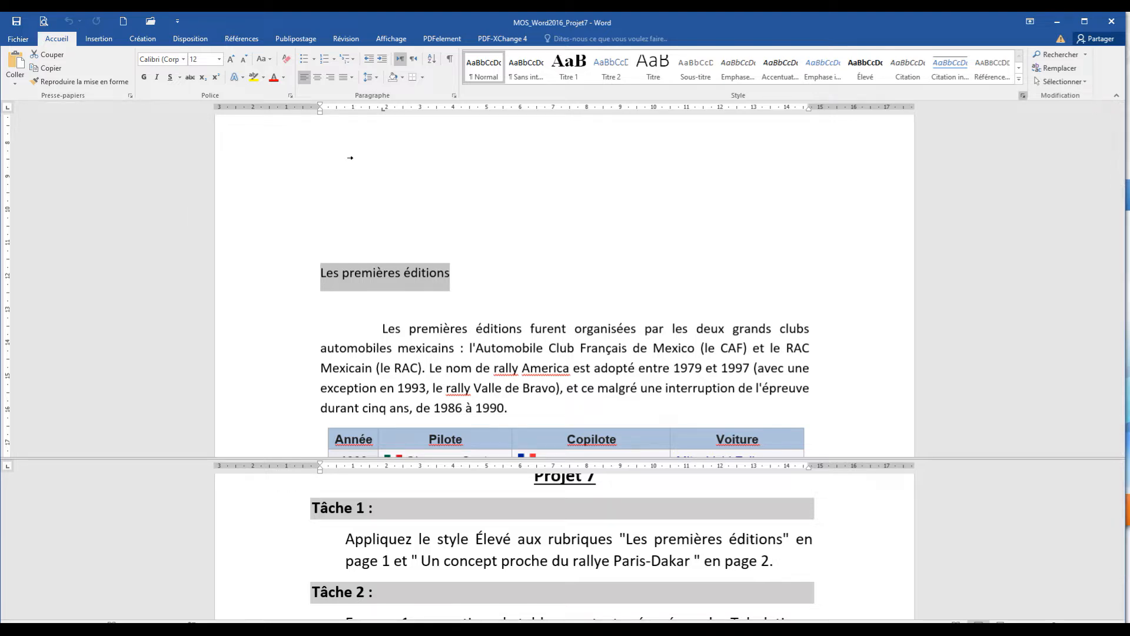
left_click(1022, 96)
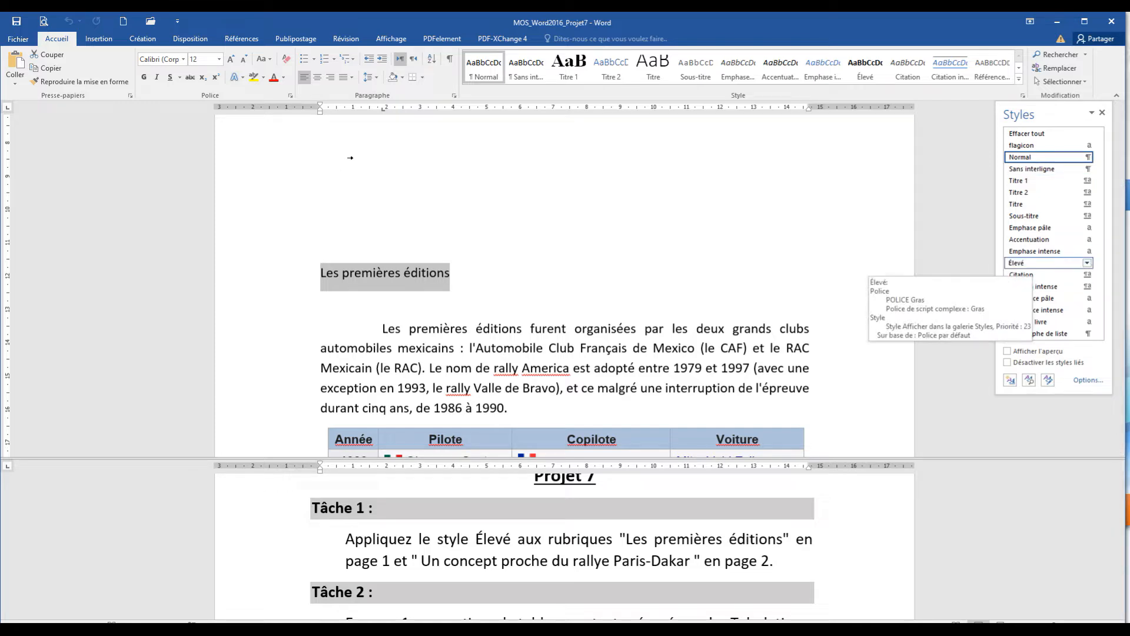
left_click(1025, 263)
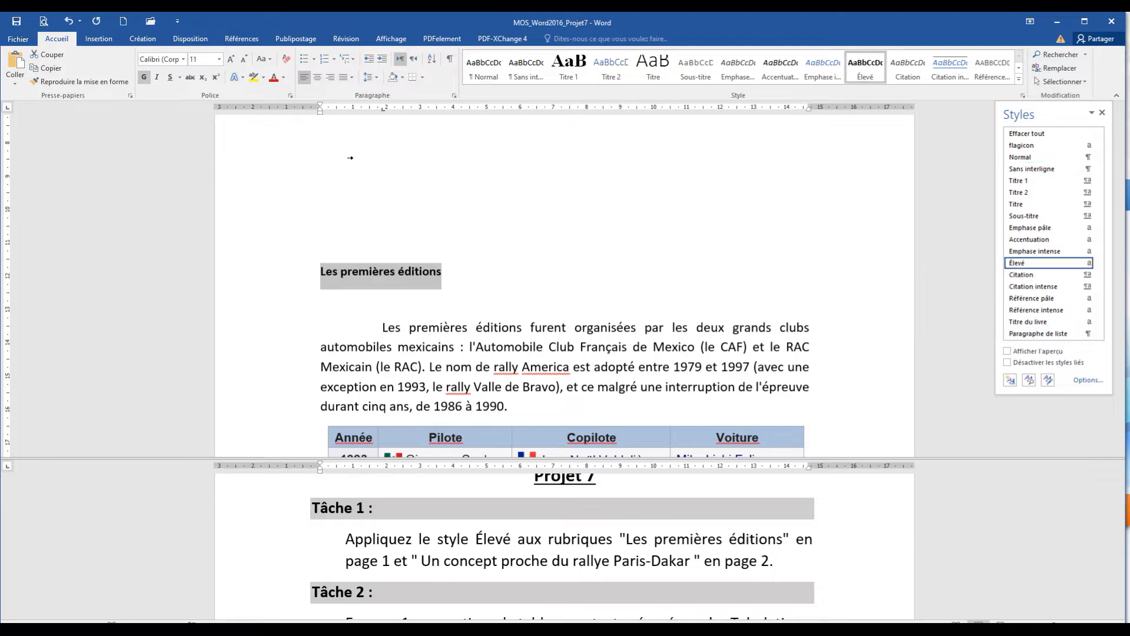
Apply the Élevé style to the heading "Un concept proche du rallye Paris-Dakar" on page 2
scroll(564, 283, "down", 15)
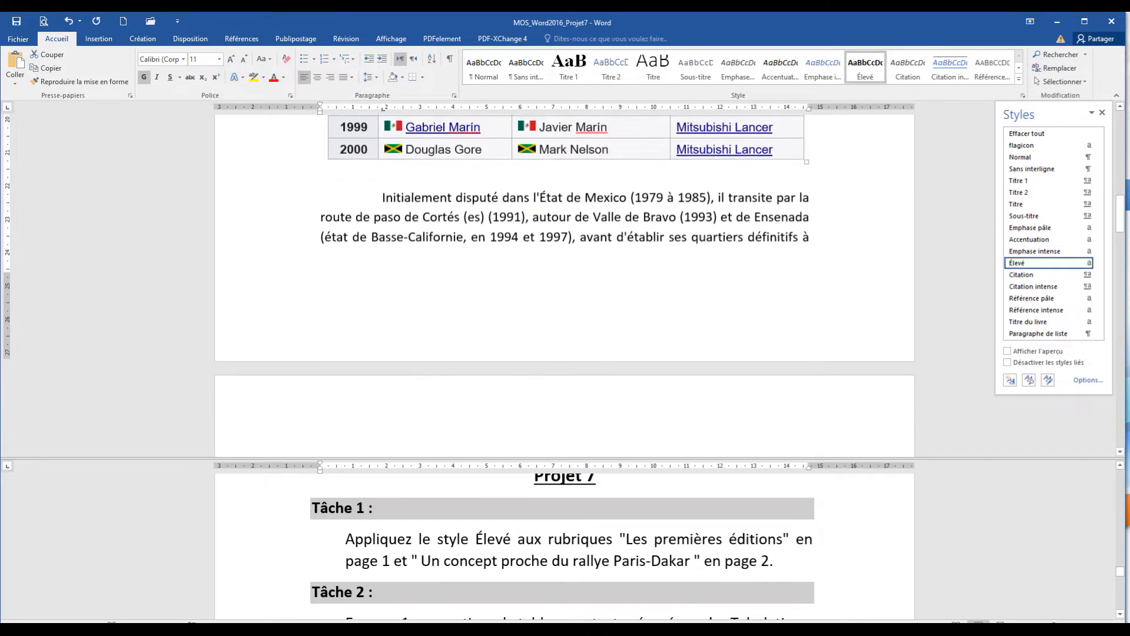
left_click(329, 332)
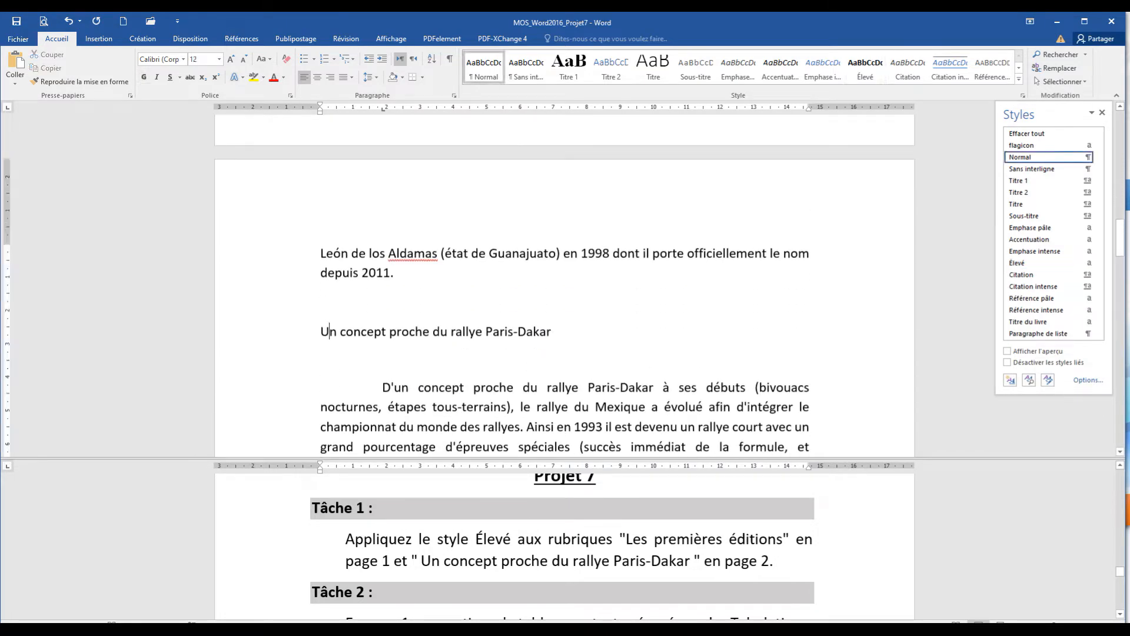
left_click_drag(329, 331, 552, 333)
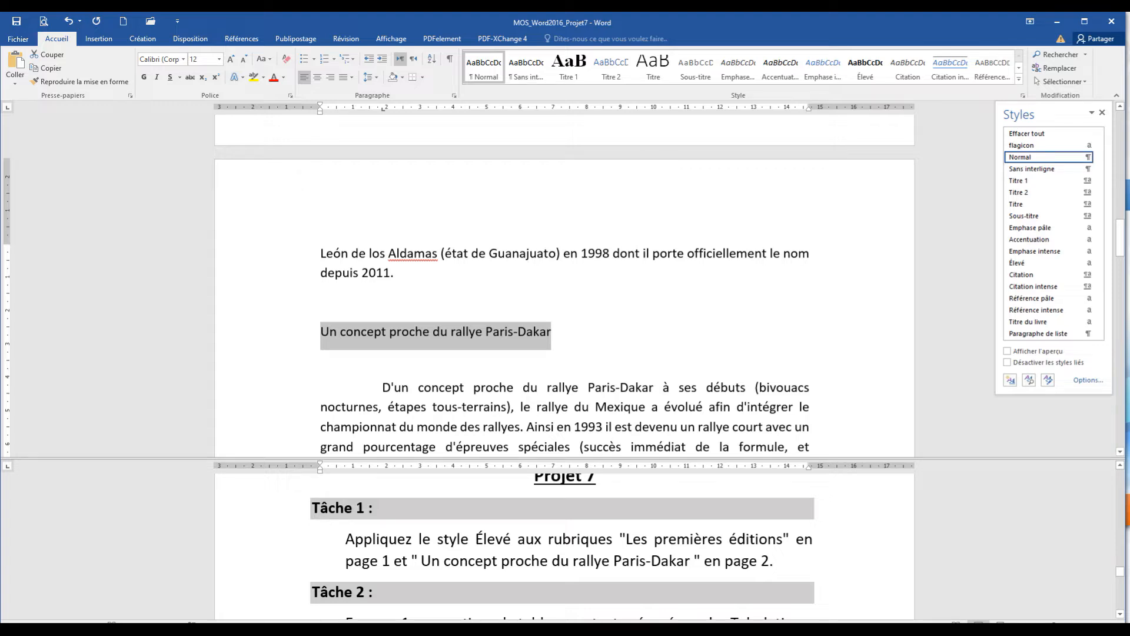
left_click(1027, 263)
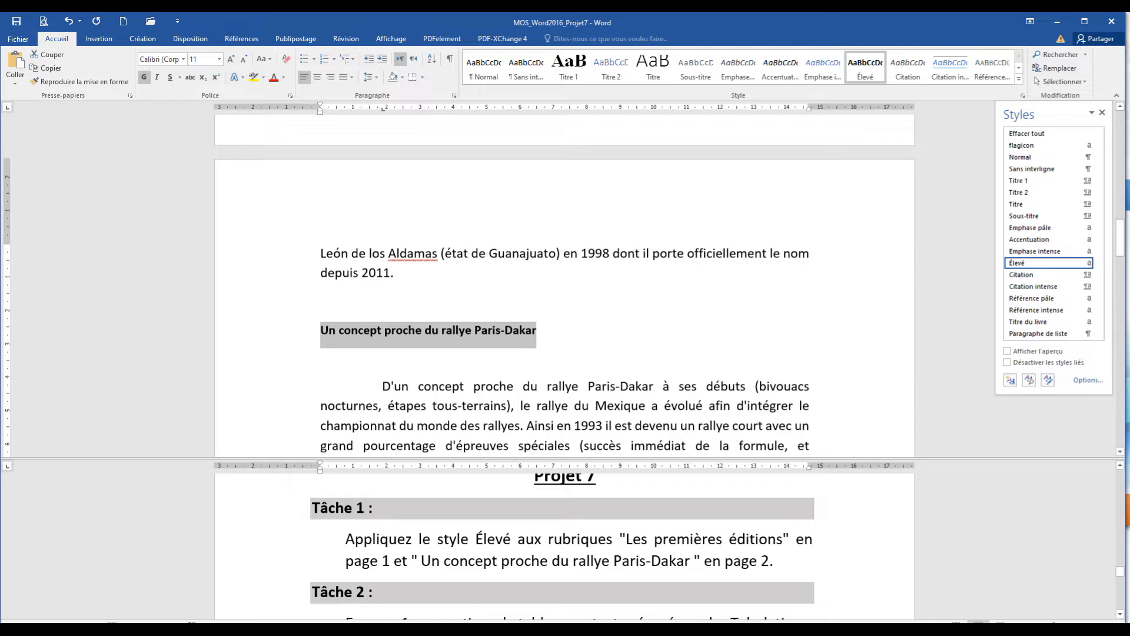
key("ctrl+Home")
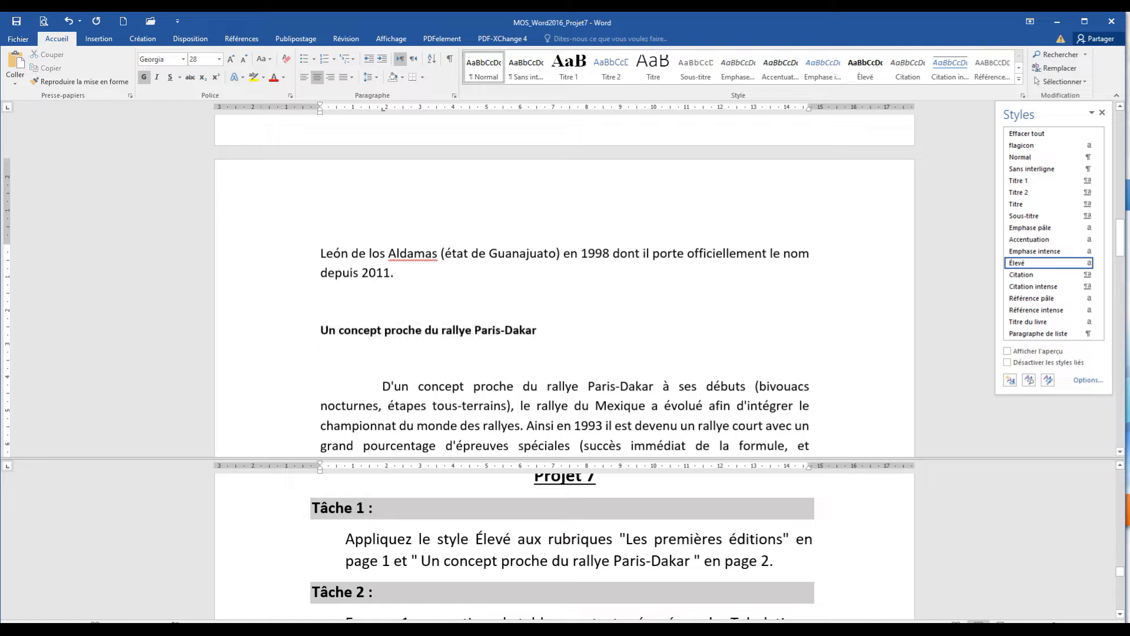
Read the Tâche 2 instruction, review the two restyled headings and locate the table on page 1
scroll(562, 546, "down", 3)
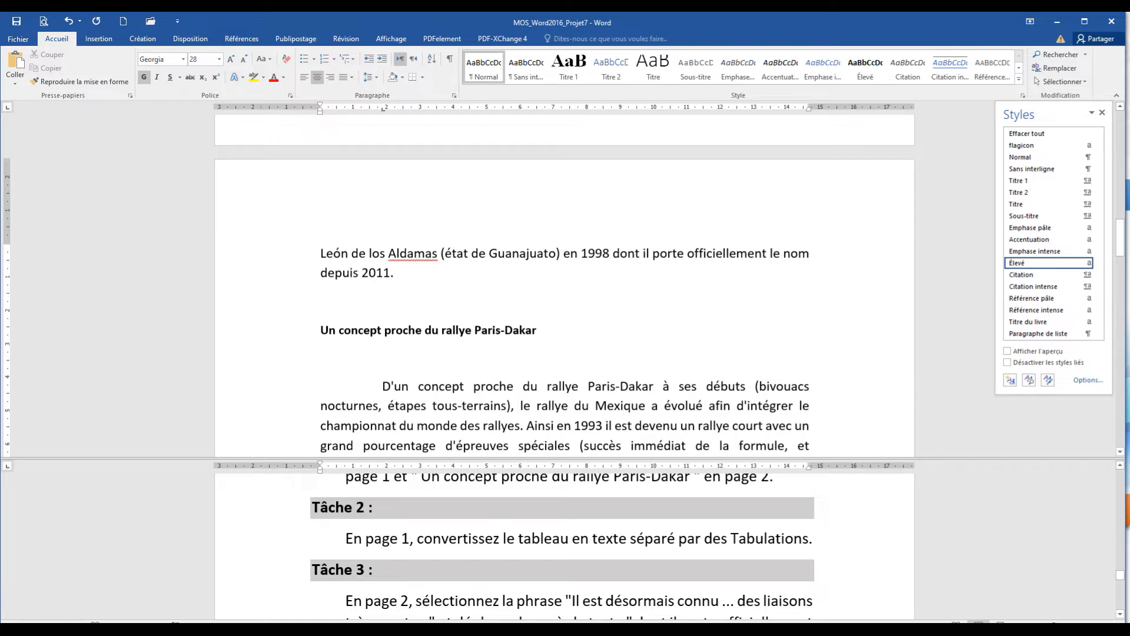
left_click_drag(321, 331, 536, 331)
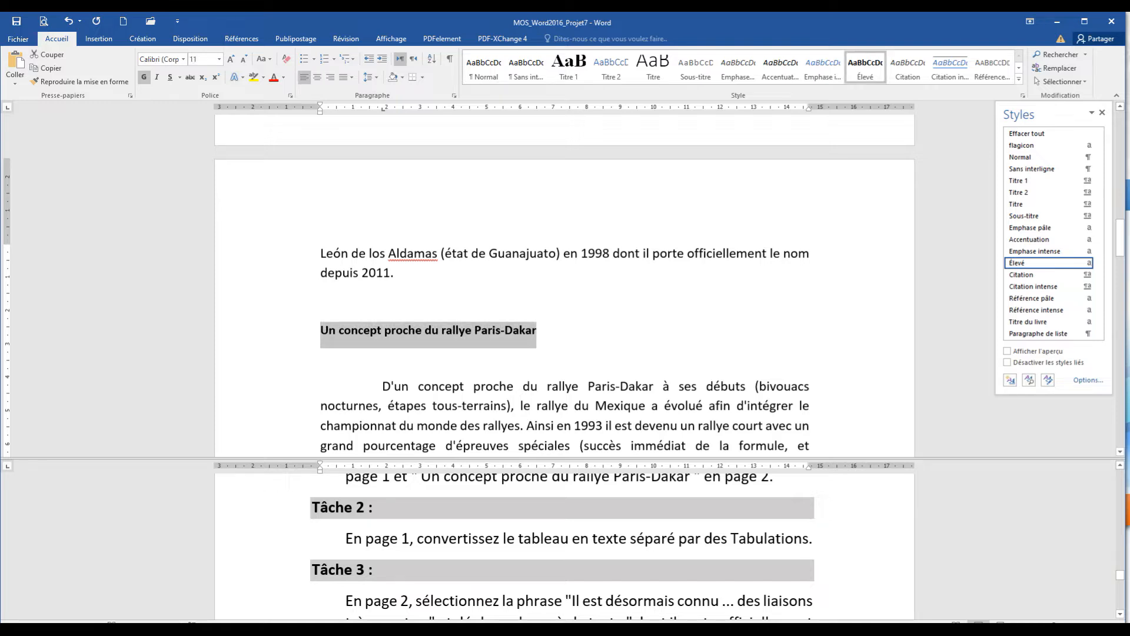
left_click(322, 301)
scroll(564, 285, "up", 8)
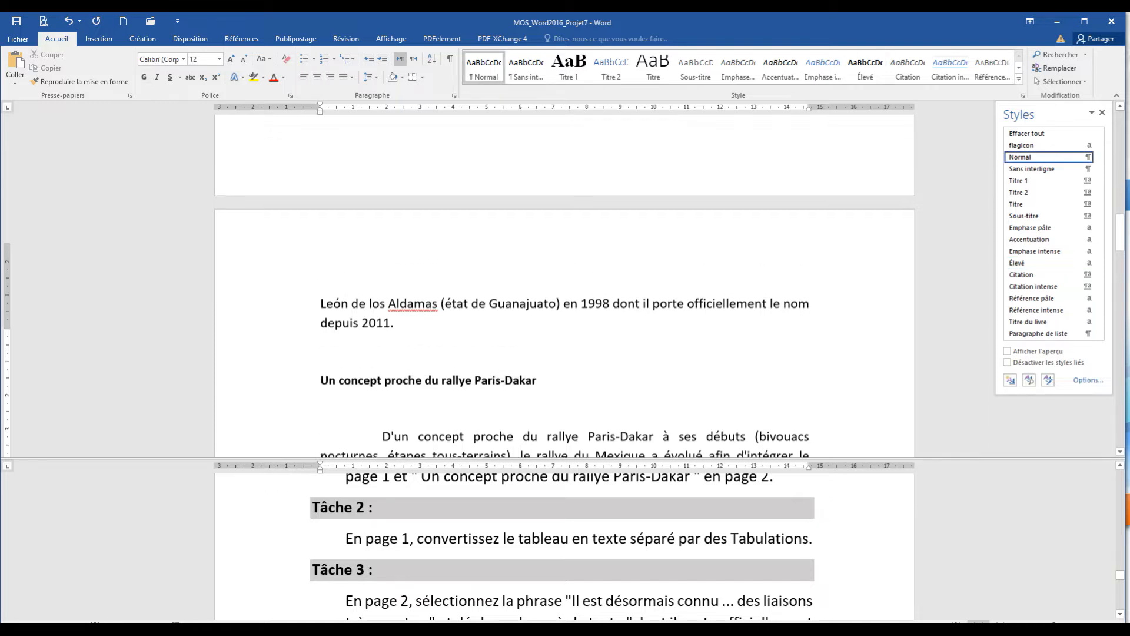
scroll(351, 242, "up", 8)
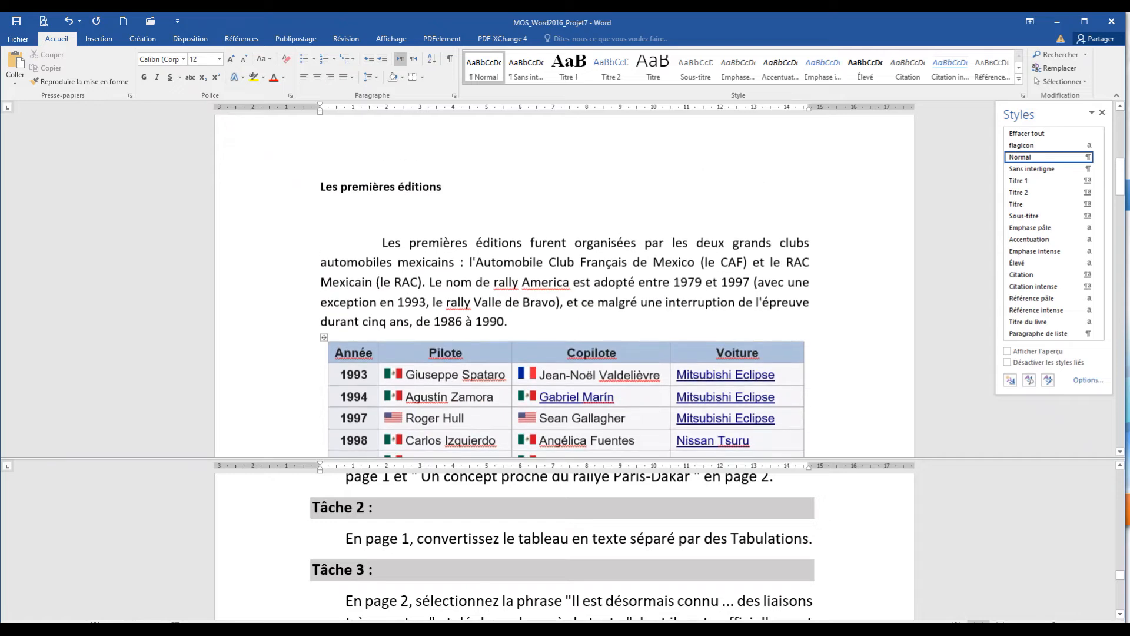
scroll(351, 242, "up", 5)
scroll(351, 284, "down", 4)
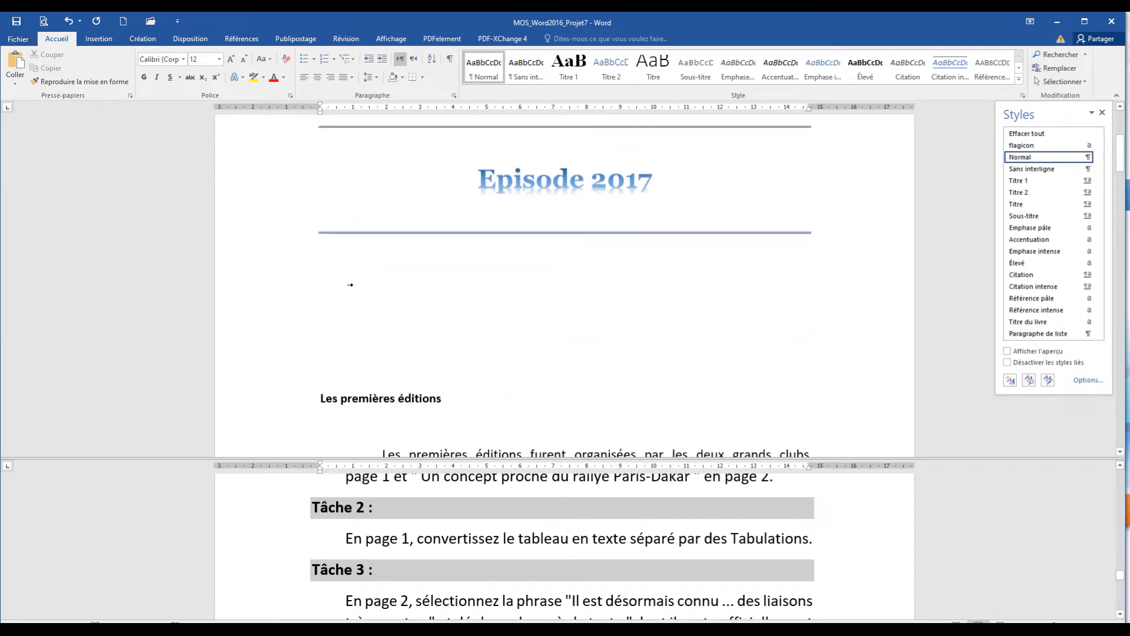
scroll(350, 285, "down", 8)
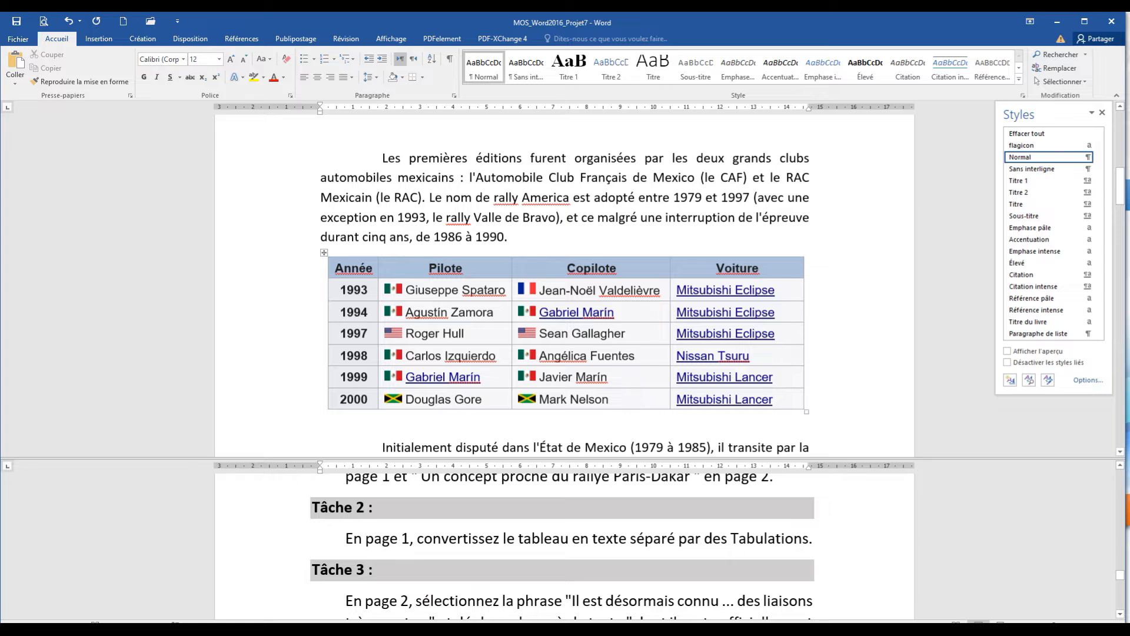
Run the text-to-table conversion on the whole Année/Pilote/Copilote/Voiture table, separating the text at Tabulations
left_click(324, 252)
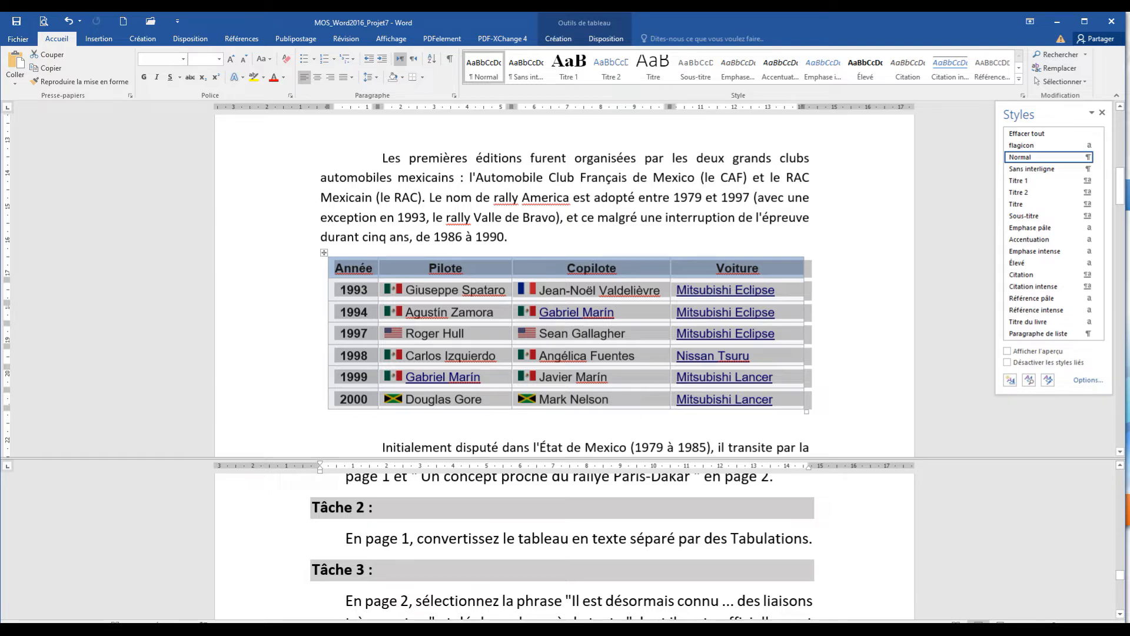
left_click(99, 39)
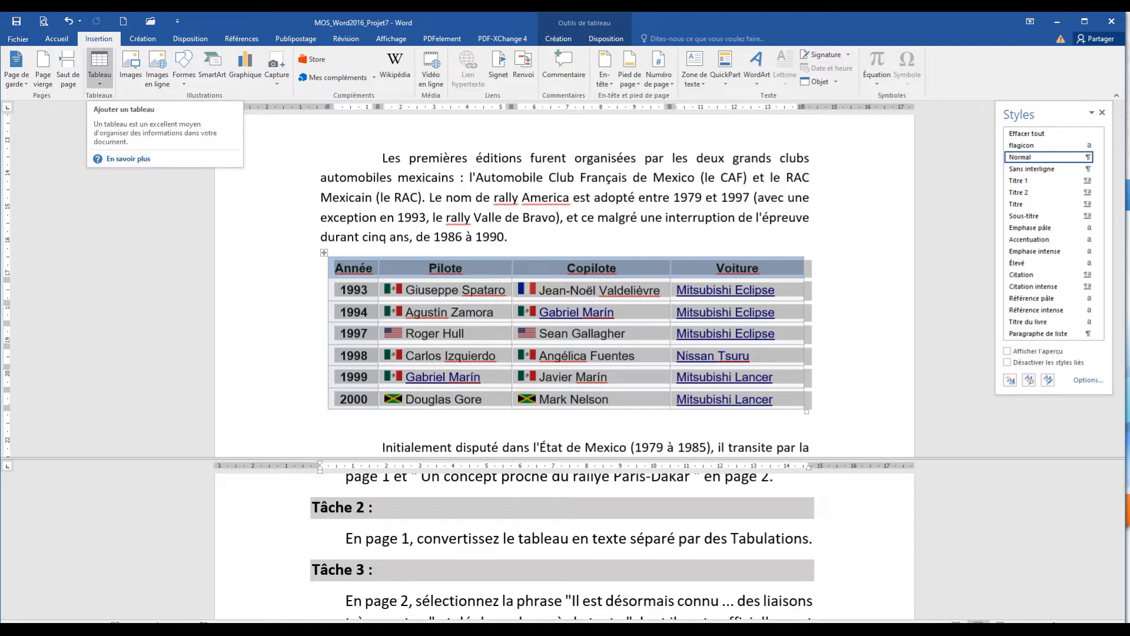
left_click(99, 69)
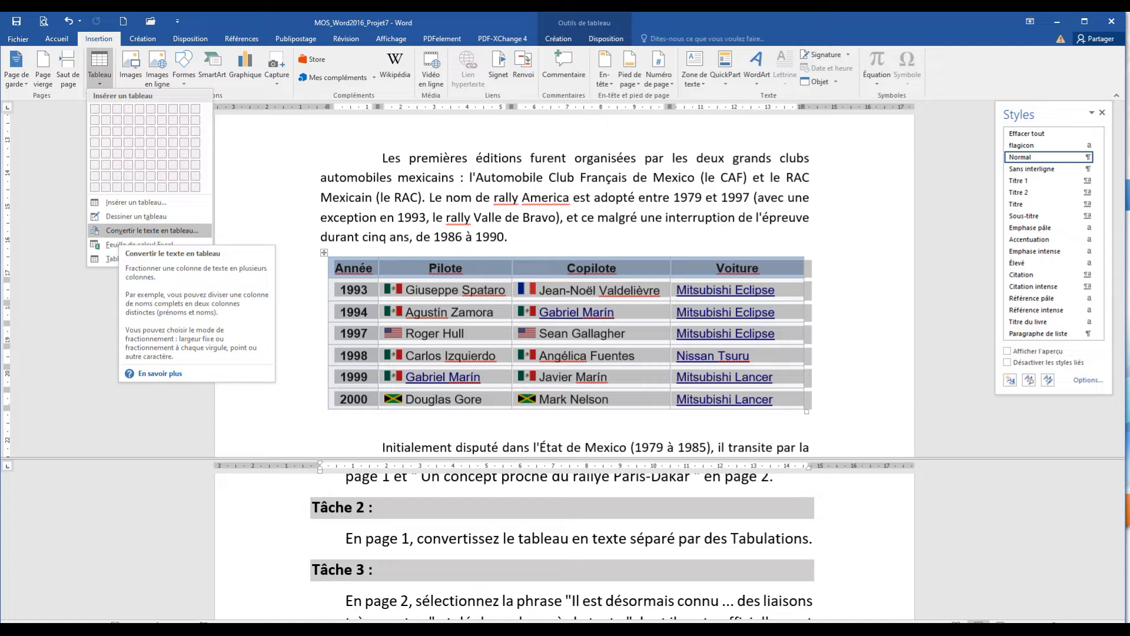
left_click(152, 231)
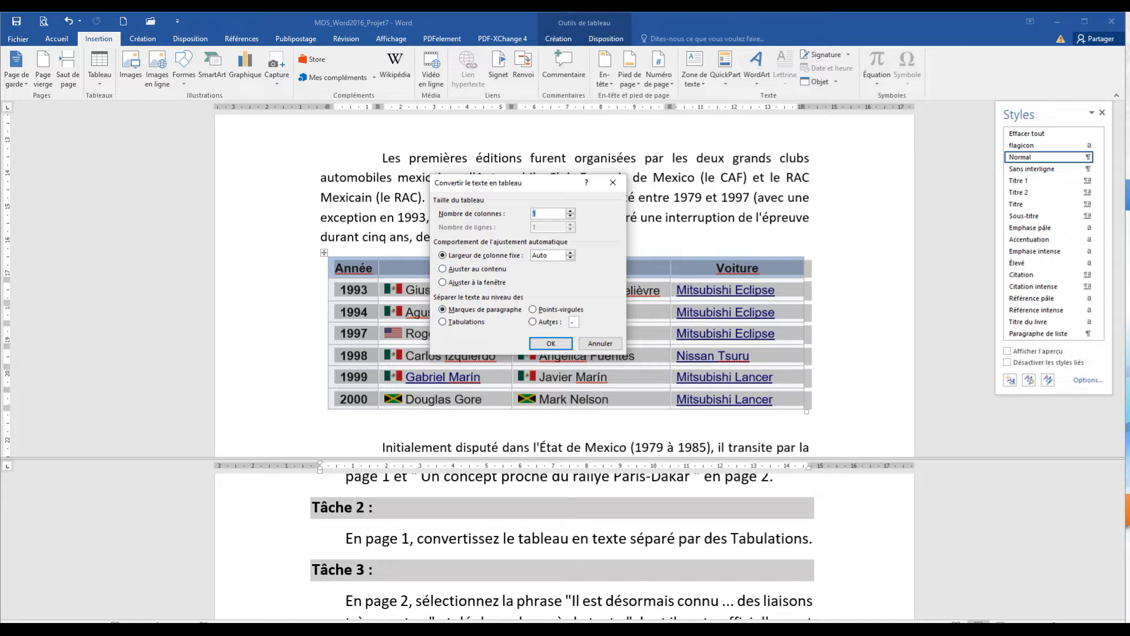
key("alt+t")
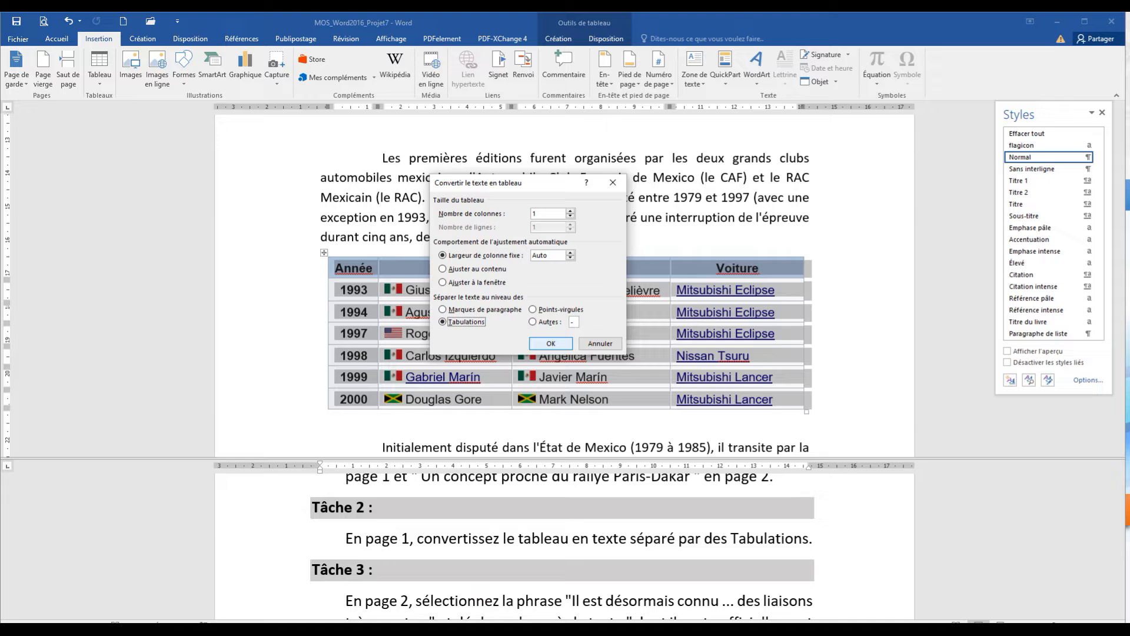
key("Return")
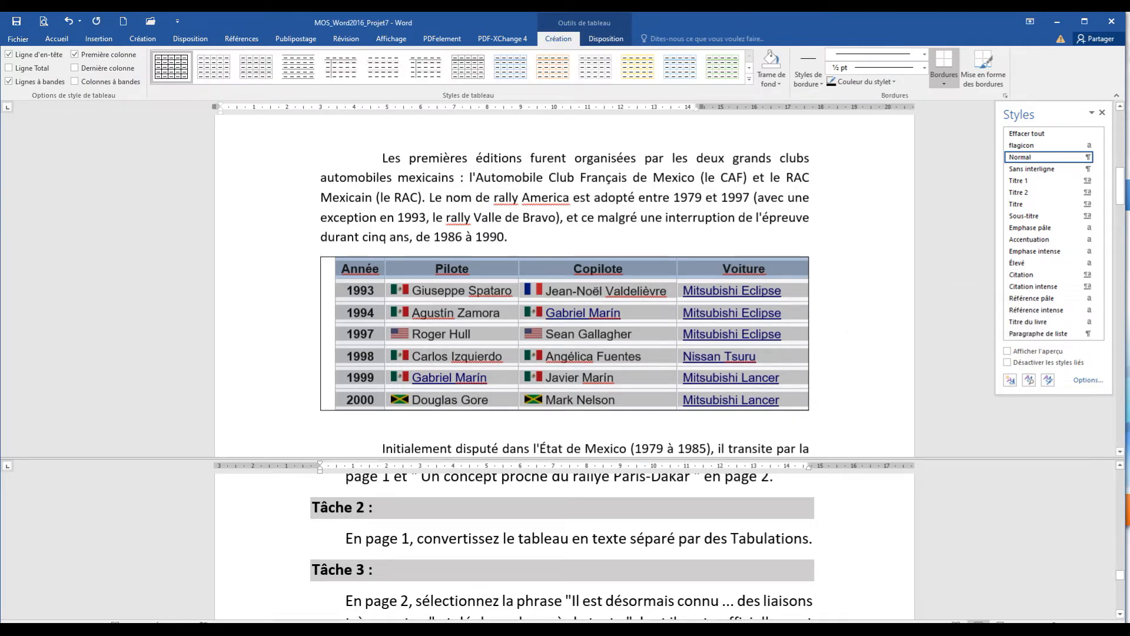
left_click(765, 356)
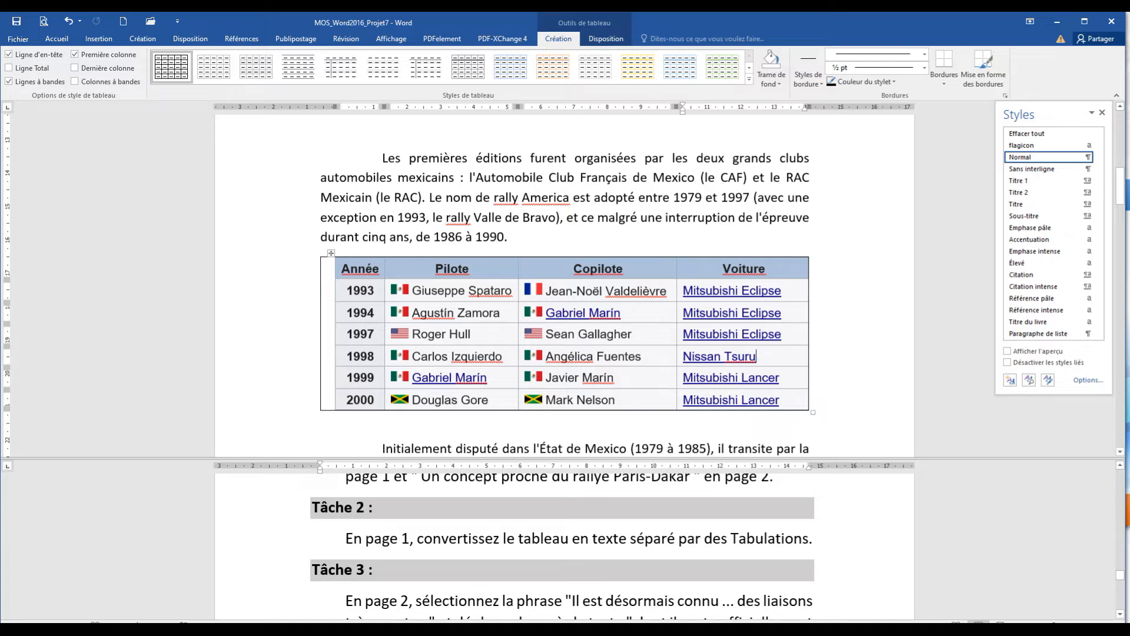
Following Tâche 3, cut the italic sentence "Il est désormais connu pour être une épreuve avec des liaisons très courtes." below the SmartArt
scroll(562, 547, "down", 3)
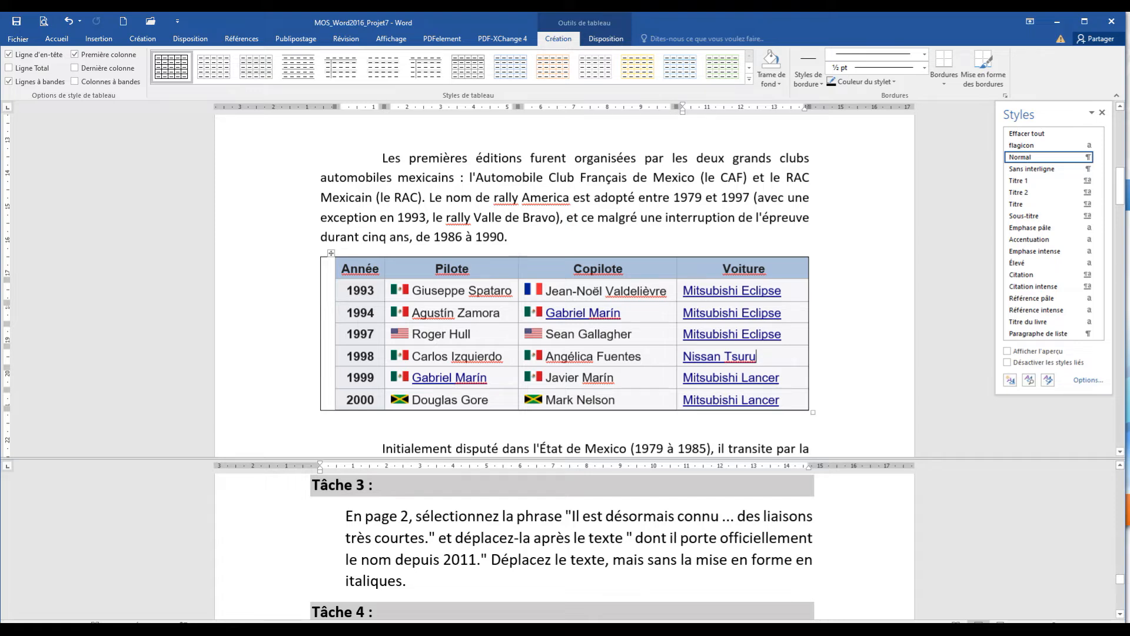
left_click(565, 237)
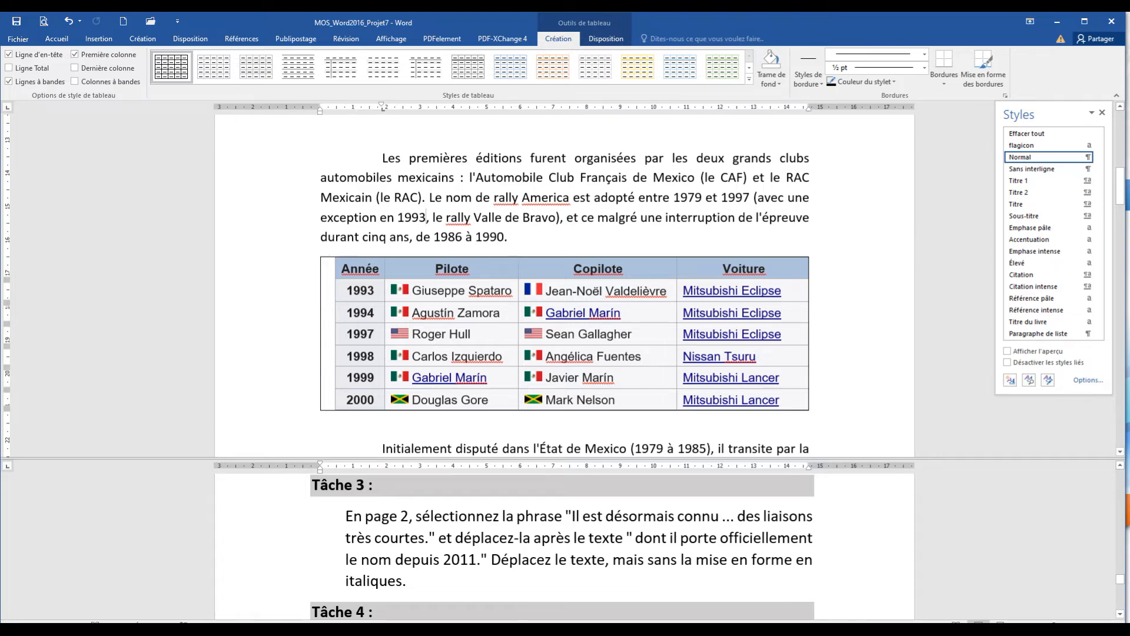
scroll(565, 282, "down", 7)
scroll(565, 283, "down", 1)
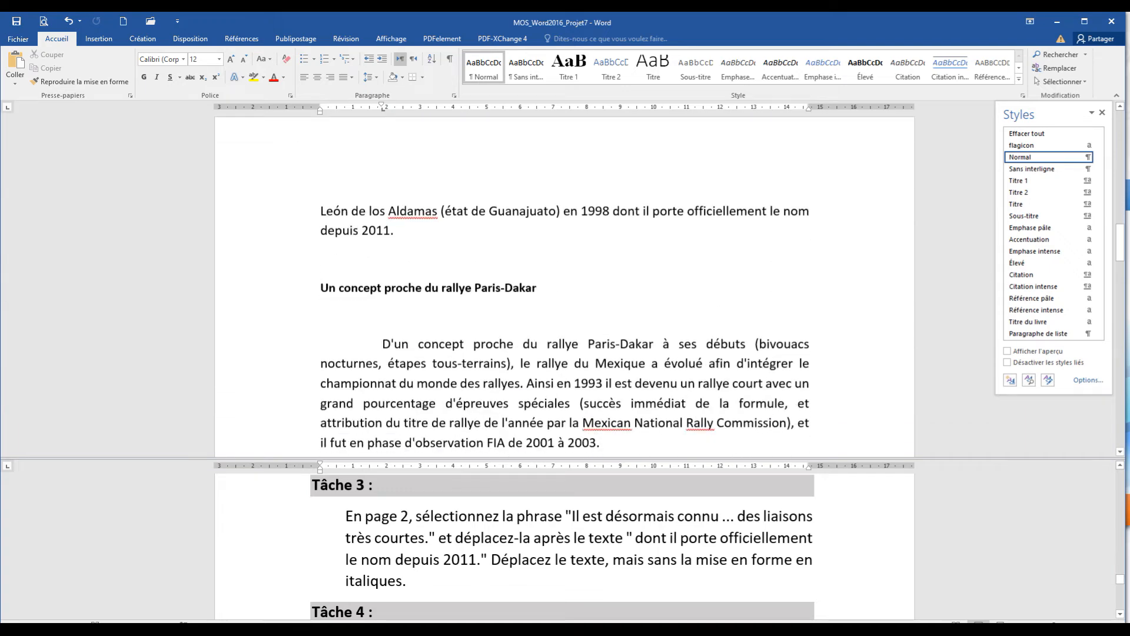
scroll(566, 282, "down", 6)
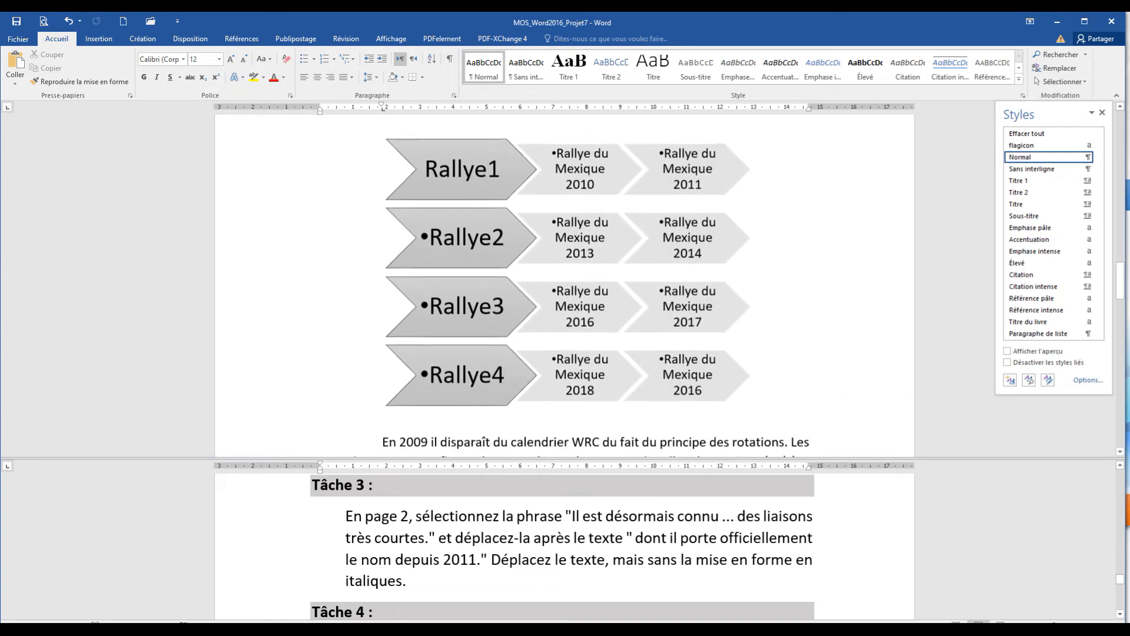
scroll(566, 282, "up", 2)
scroll(565, 283, "down", 9)
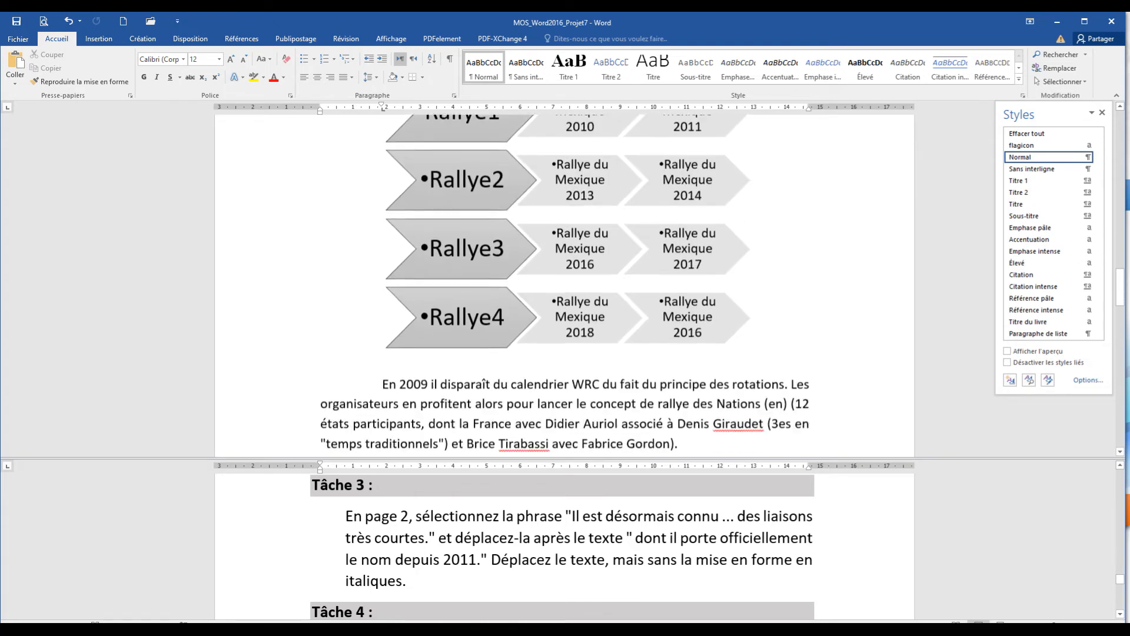
scroll(565, 282, "down", 2)
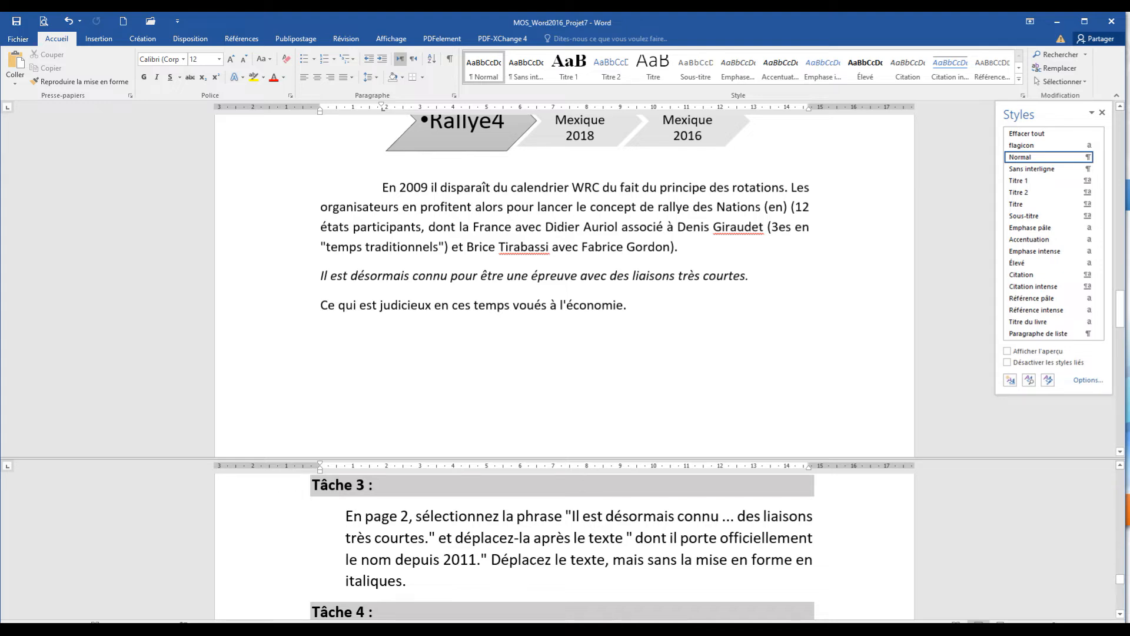
left_click_drag(321, 276, 748, 276)
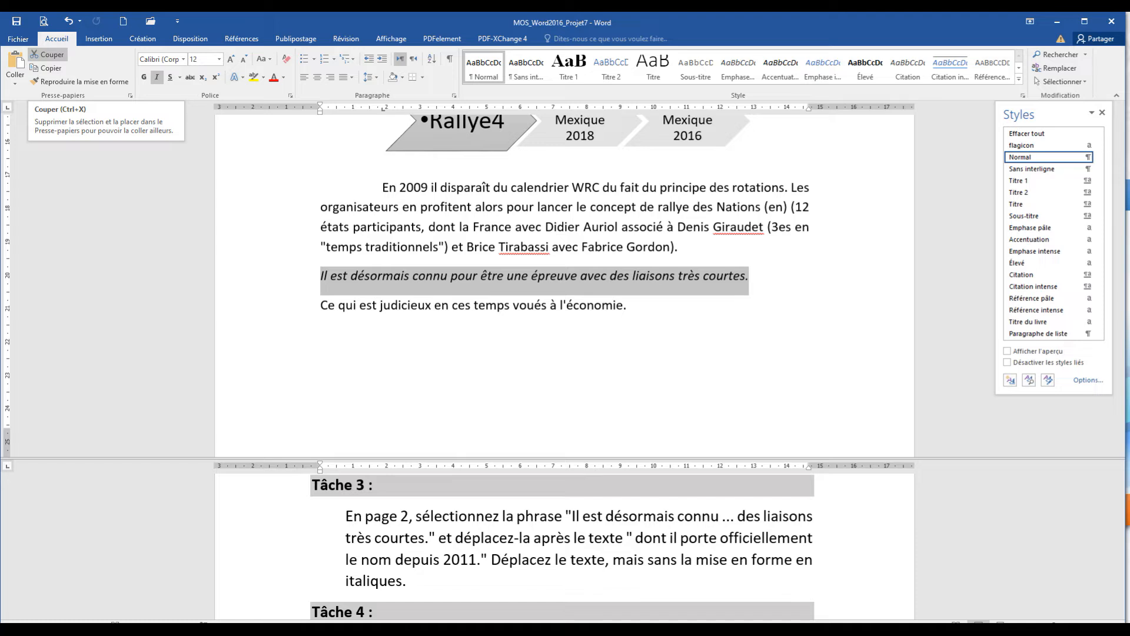
left_click(47, 54)
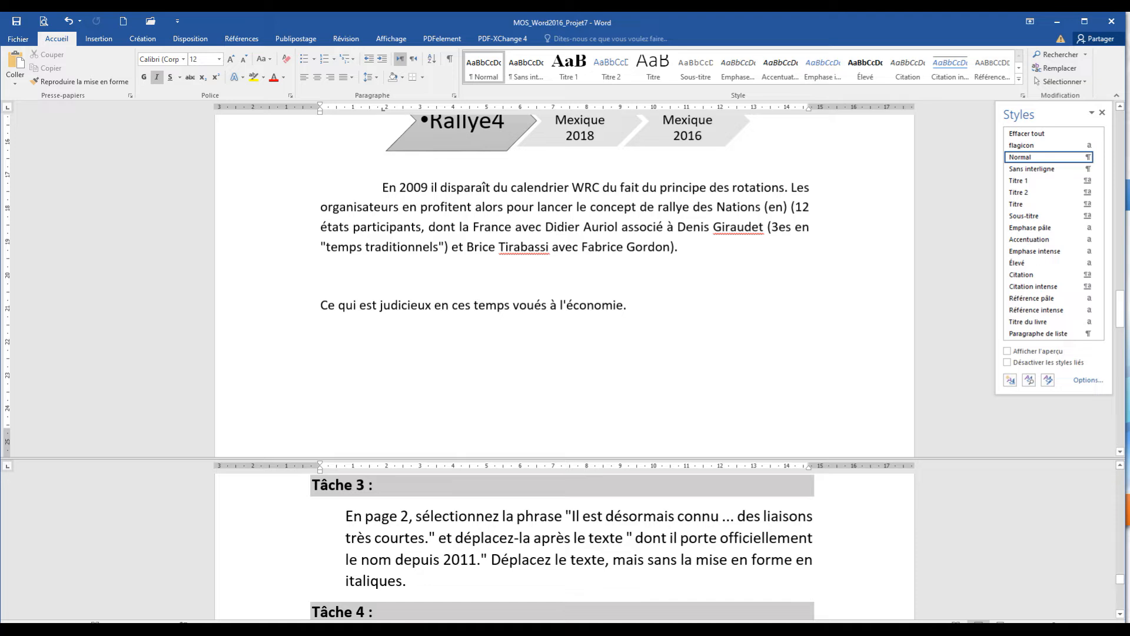
Paste the cut sentence as text only right after "dont il porte officiellement le nom depuis 2011." on page 2
scroll(564, 282, "down", 2)
scroll(564, 282, "down", 4)
scroll(564, 283, "up", 5)
scroll(564, 282, "up", 8)
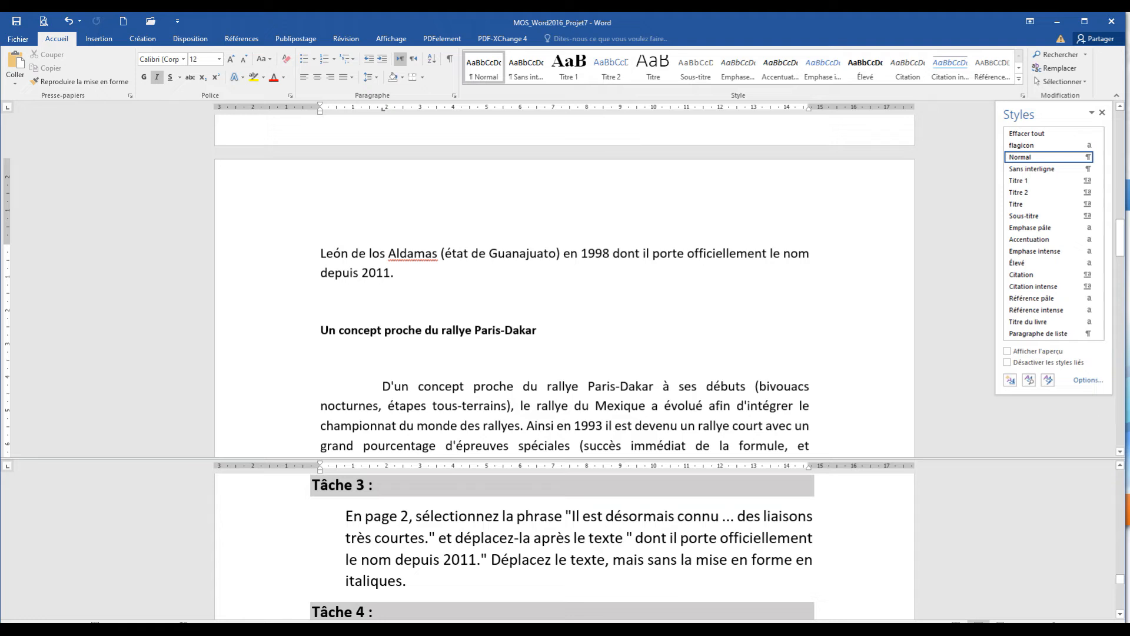
left_click(343, 272)
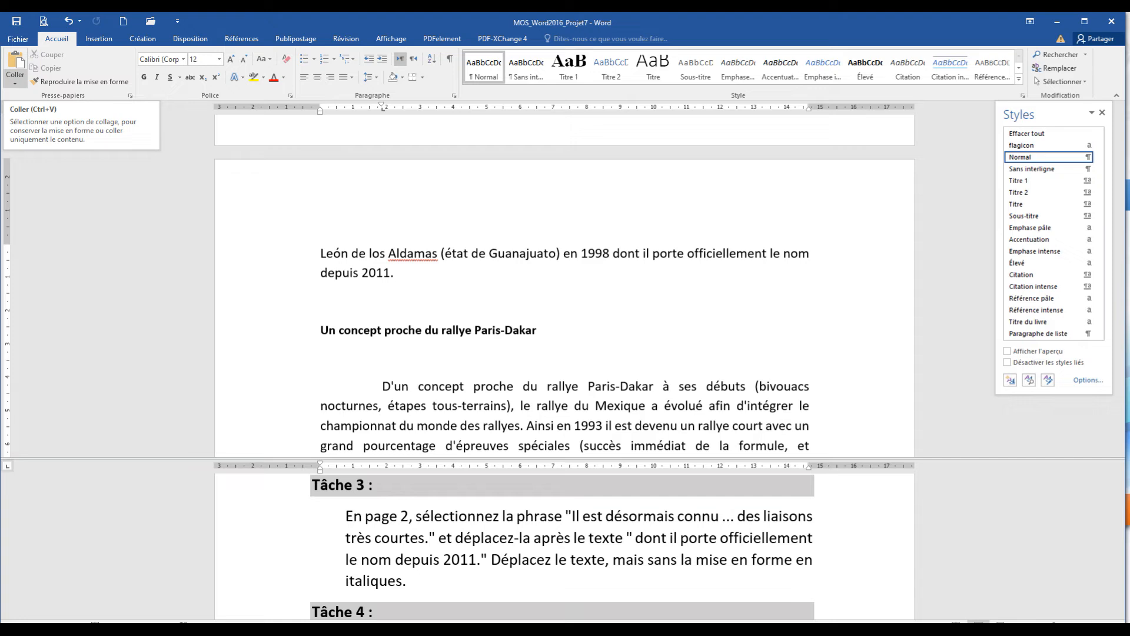
left_click(15, 80)
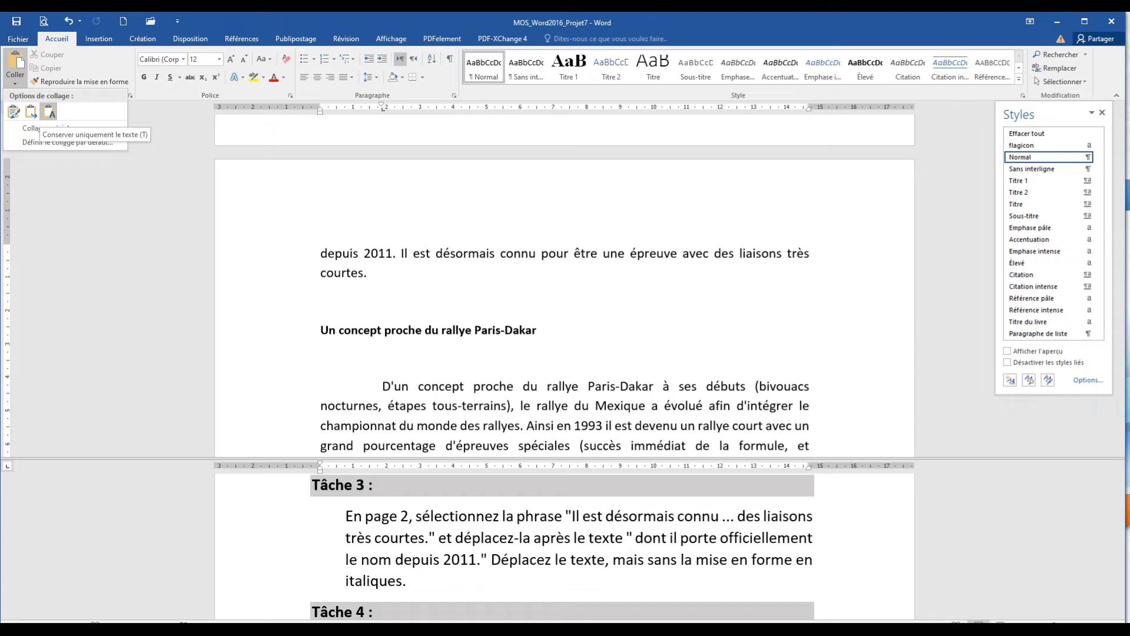
left_click(49, 111)
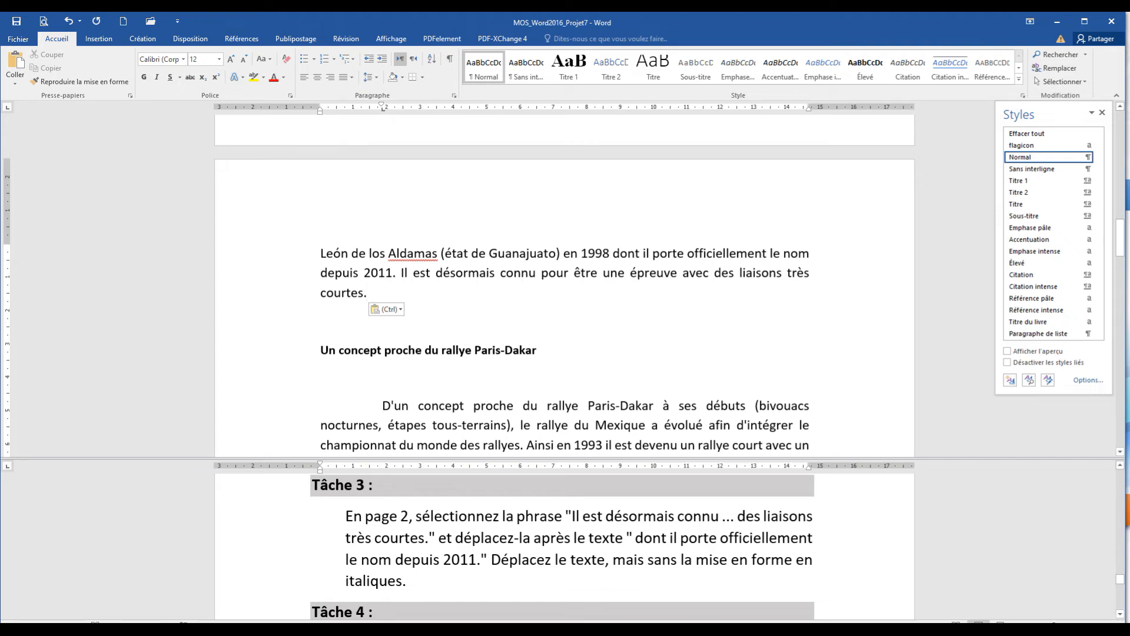
Following Tâche 4, recolour the whole SmartArt on page 2 with "Plage de couleurs - Couleurs vives 2 à 3"
scroll(562, 546, "down", 1)
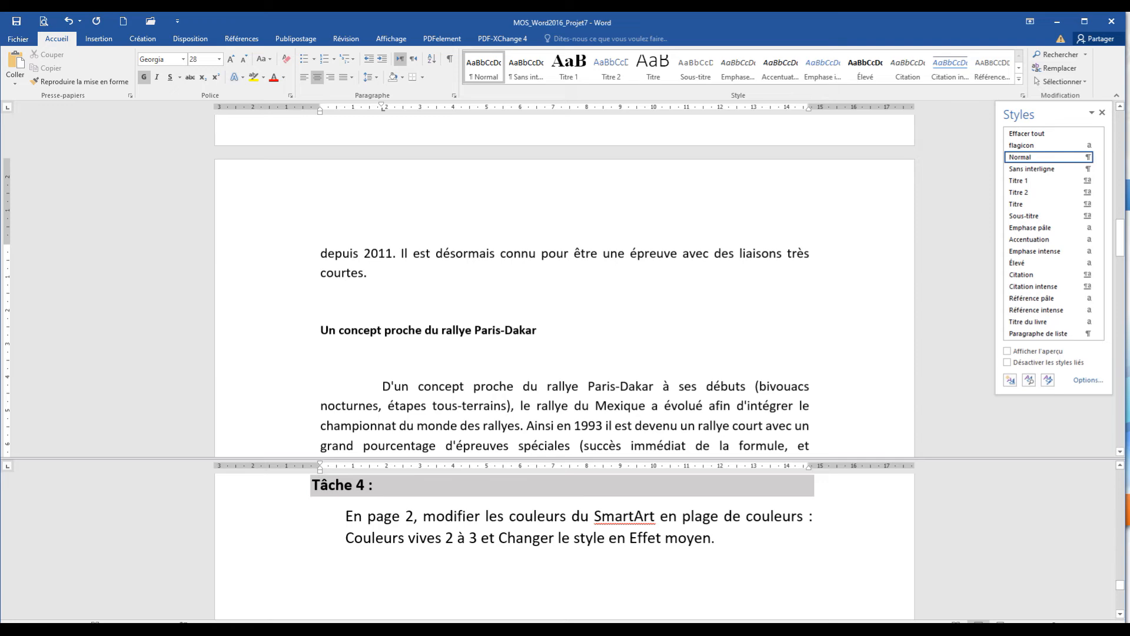
left_click(369, 272)
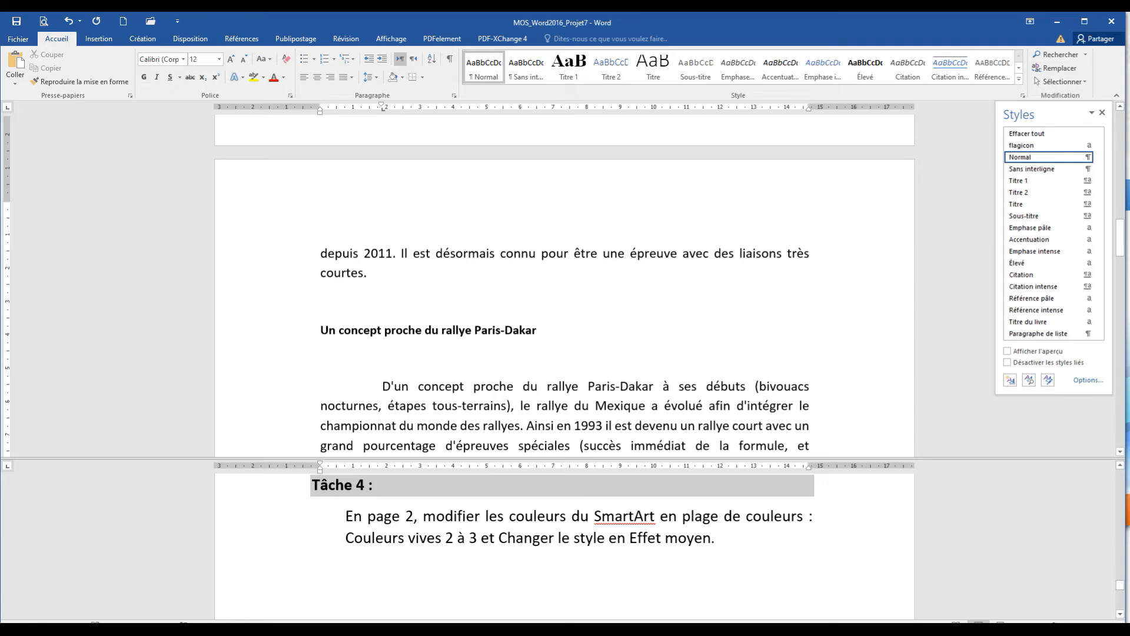
scroll(564, 282, "down", 8)
scroll(564, 282, "up", 1)
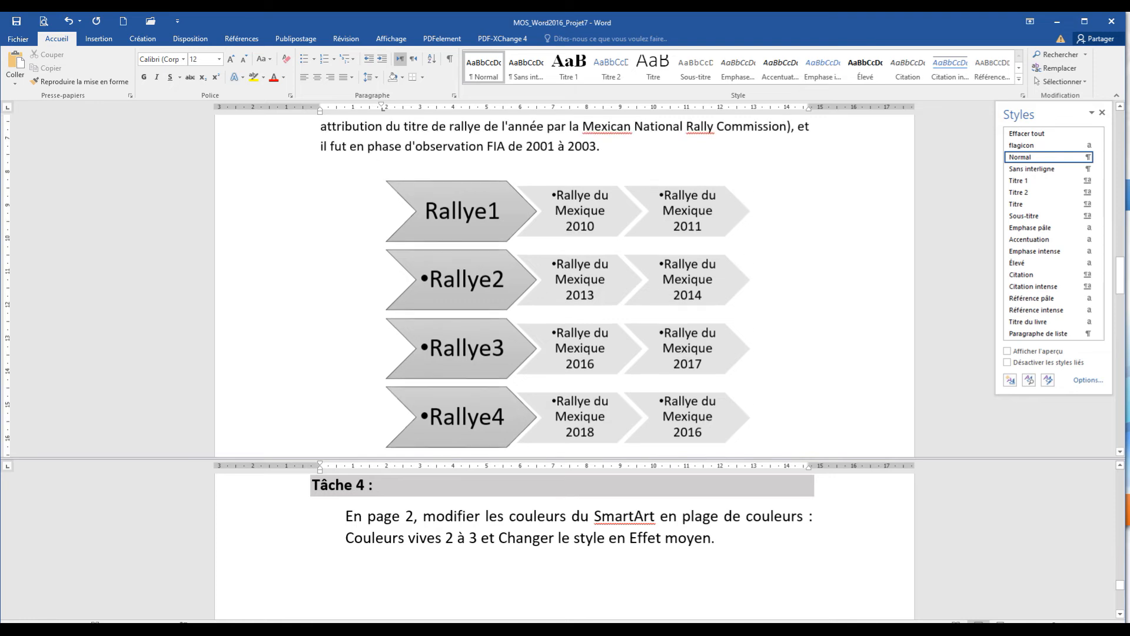
left_click(461, 197)
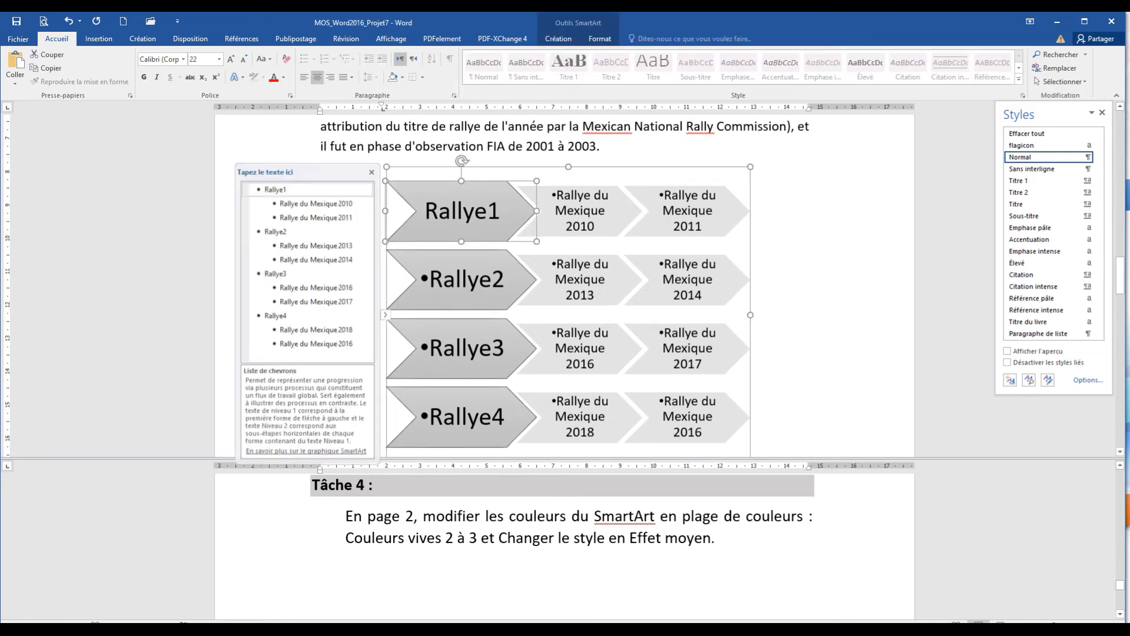
key("Escape")
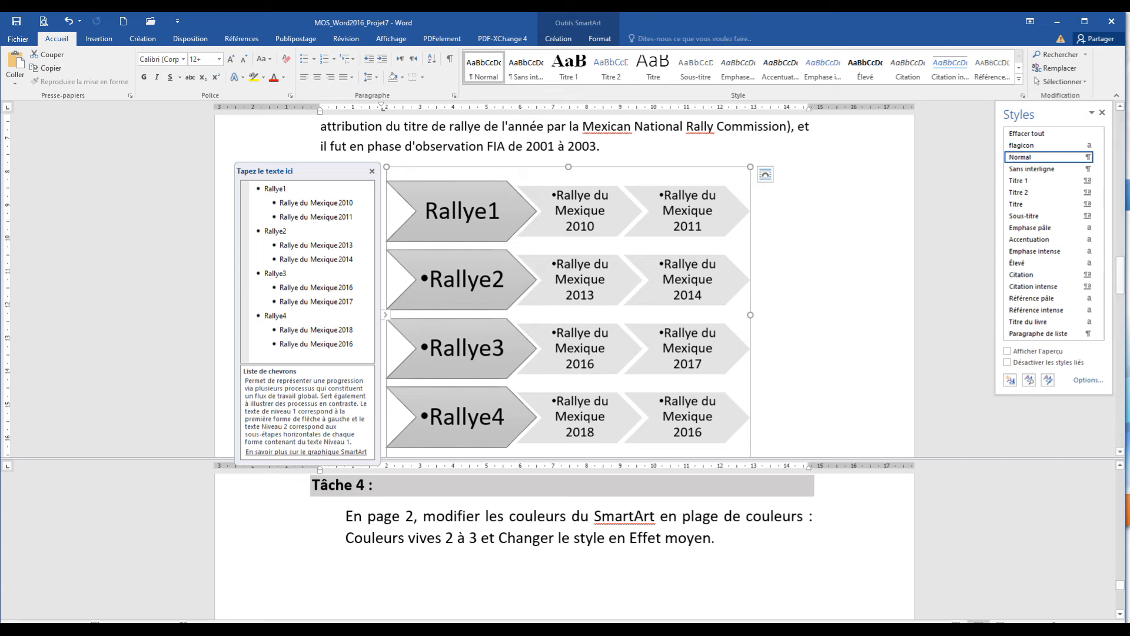
left_click(558, 39)
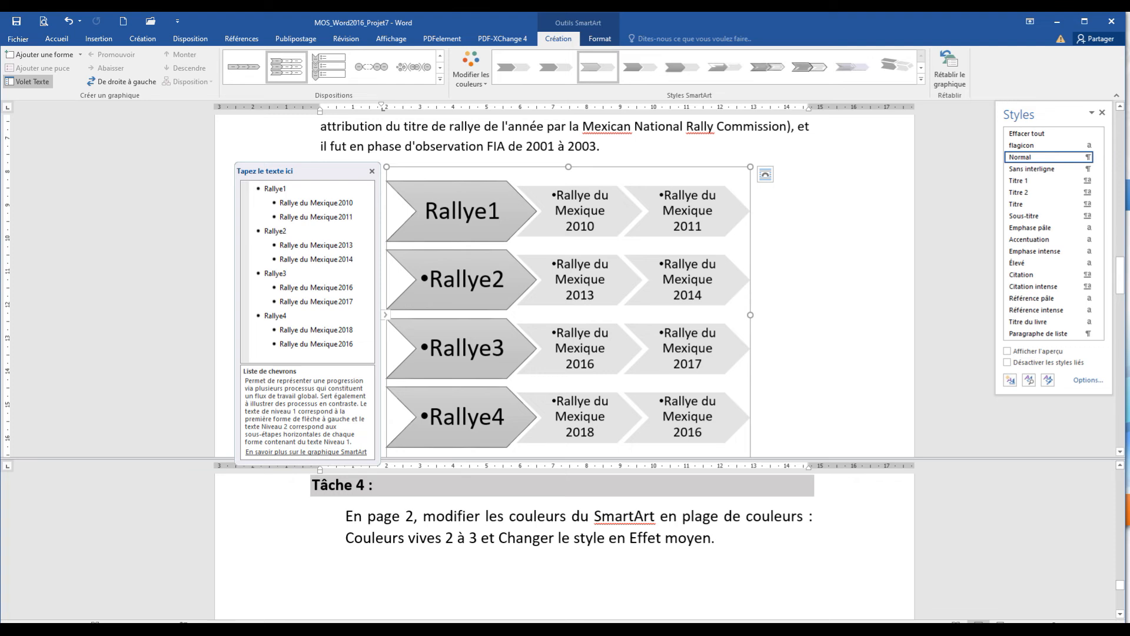
left_click(471, 68)
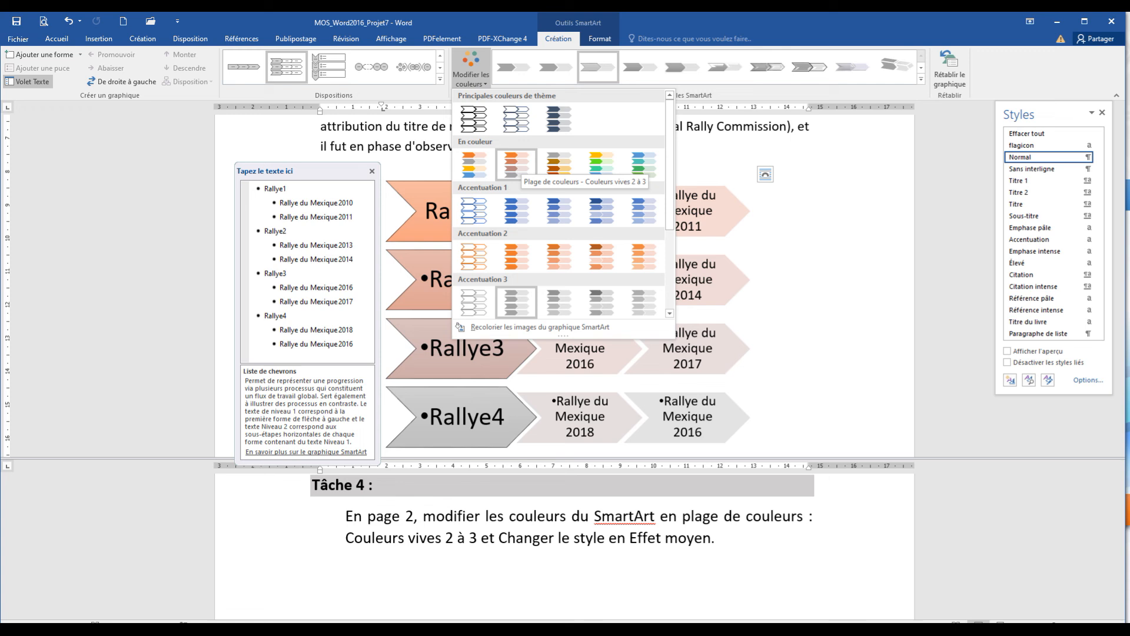
left_click(516, 164)
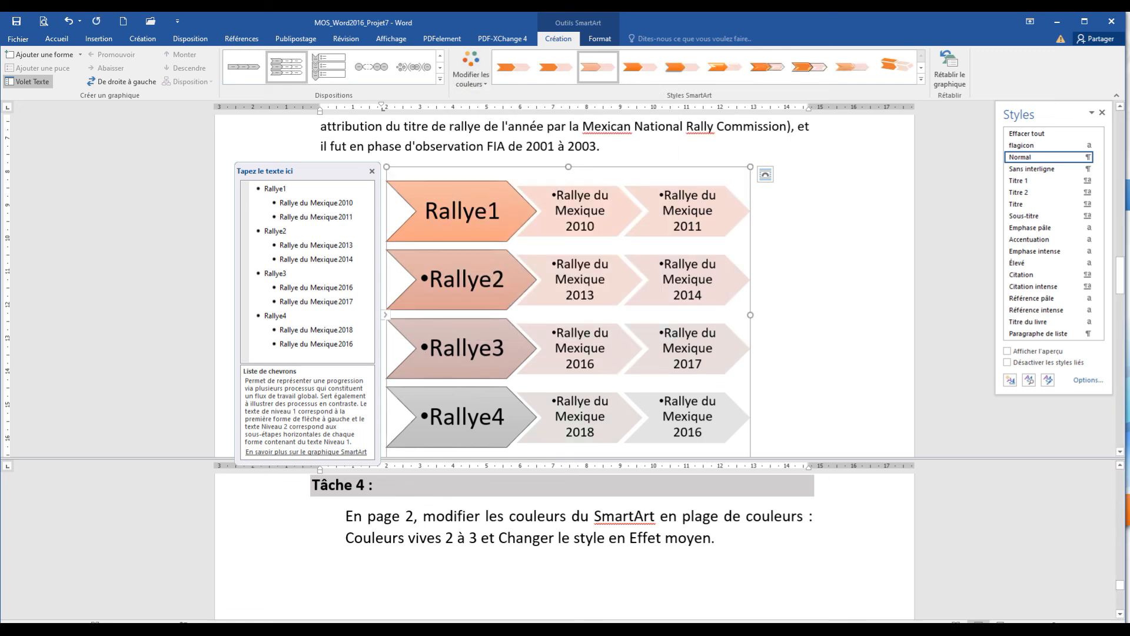